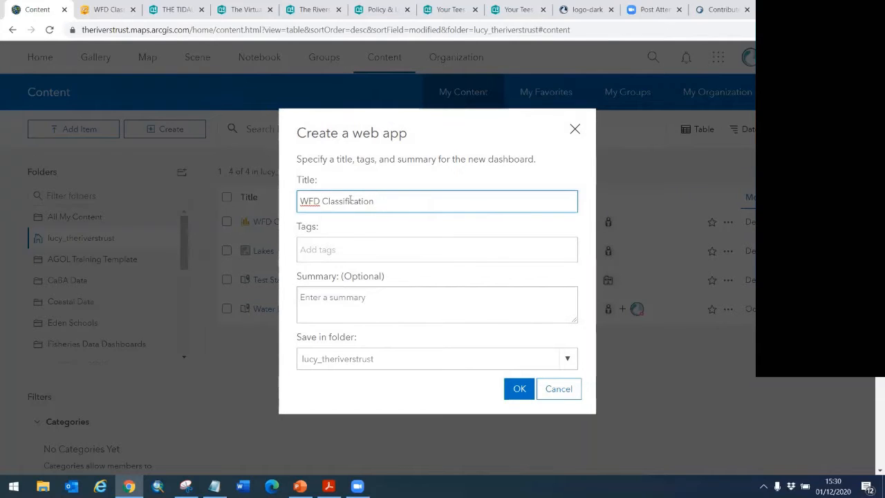
Create the dashboard with the title "WFD Classification Dashboard" and the tag CaBA.
type("Dashboard")
left_click(365, 252)
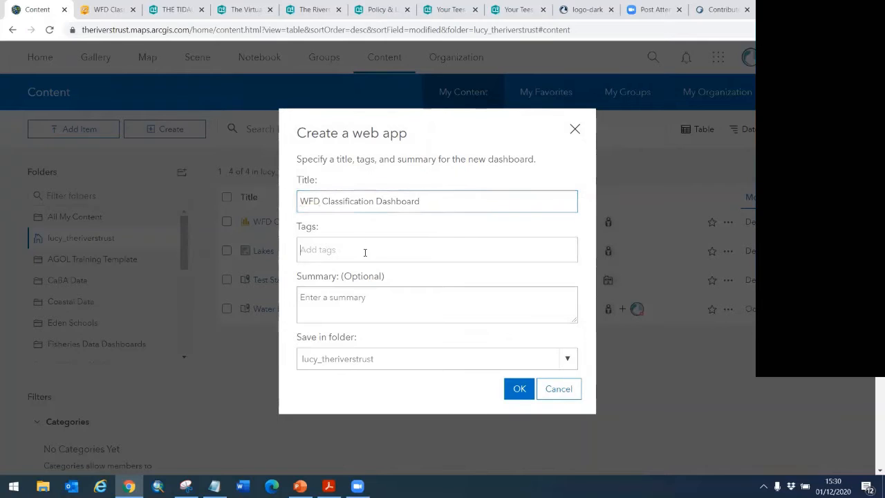
type("CaBA")
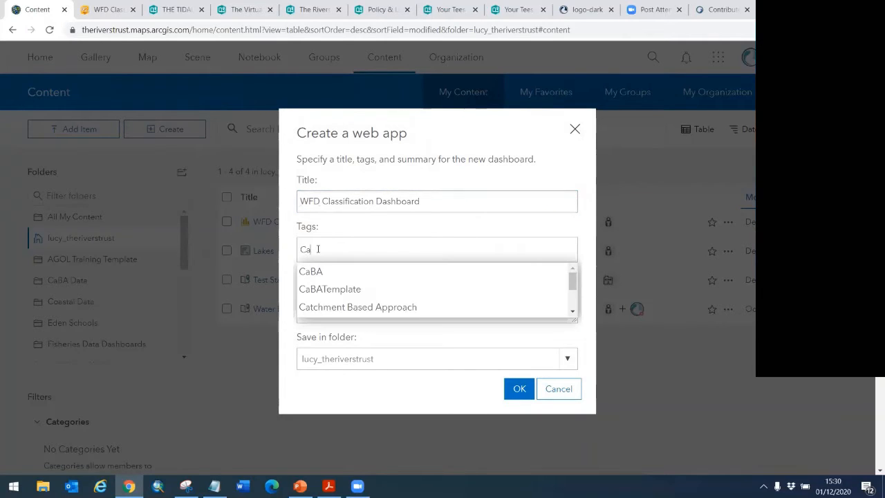
left_click(330, 272)
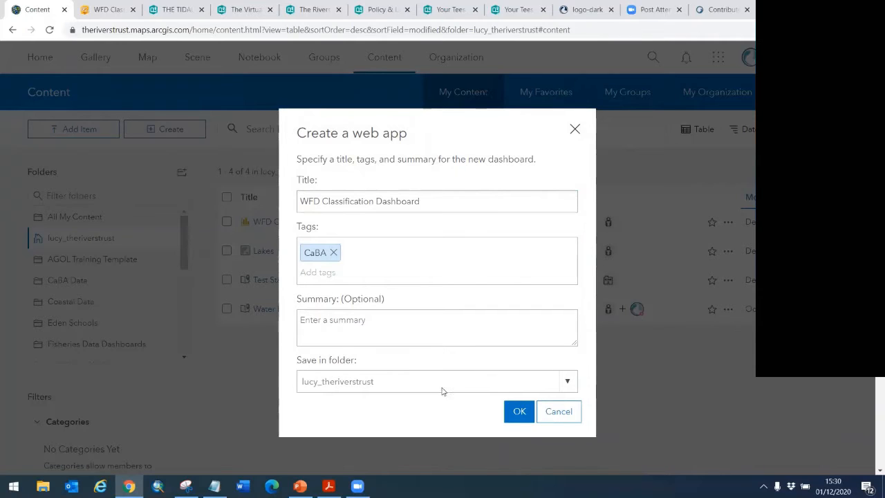
left_click(518, 412)
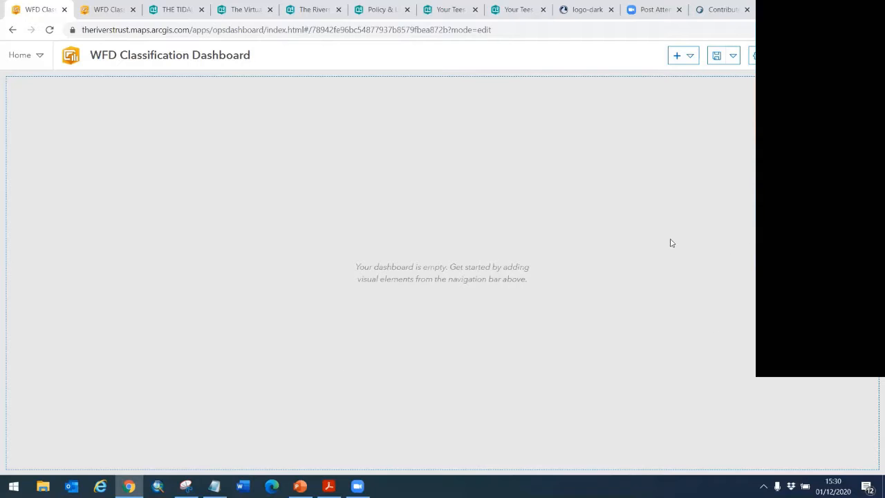
Add a medium-size header to the dashboard with the title "WFD Classification 2019".
left_click(688, 58)
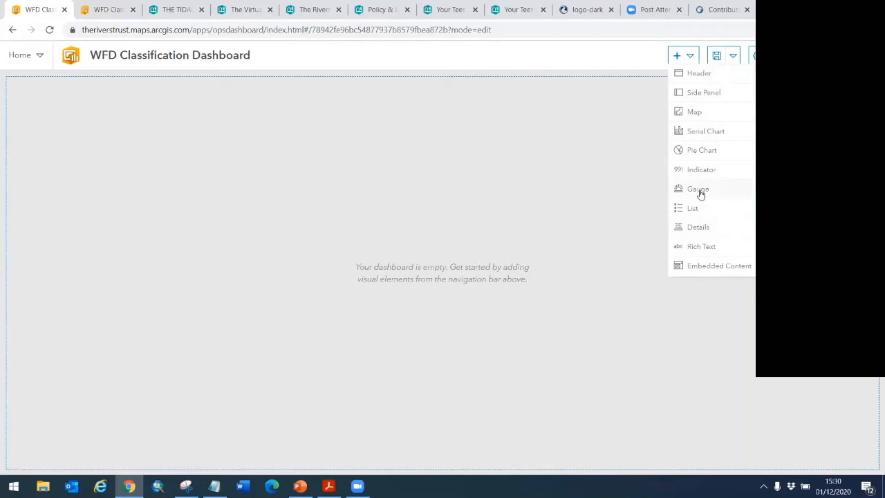
left_click(694, 74)
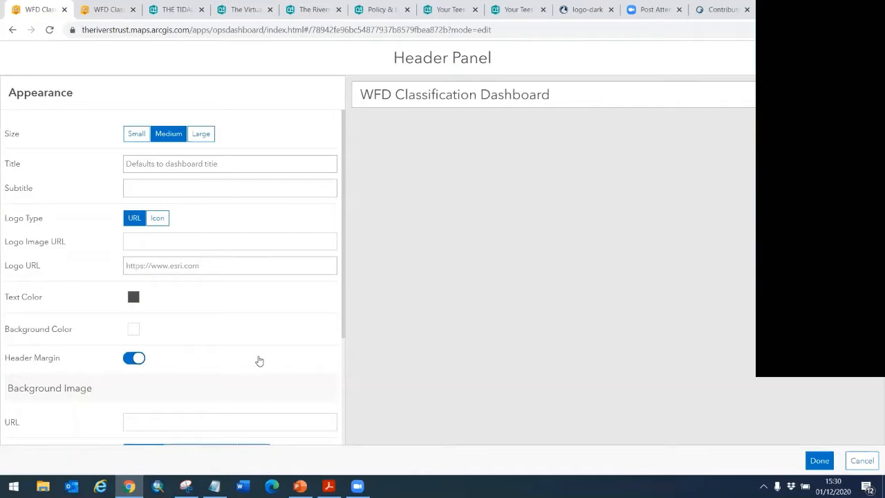
left_click(200, 134)
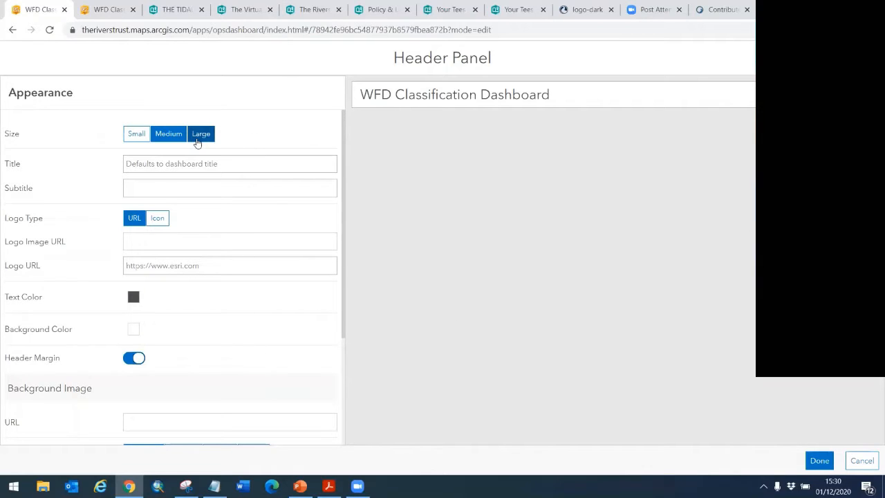
left_click(137, 134)
left_click(153, 136)
left_click(147, 165)
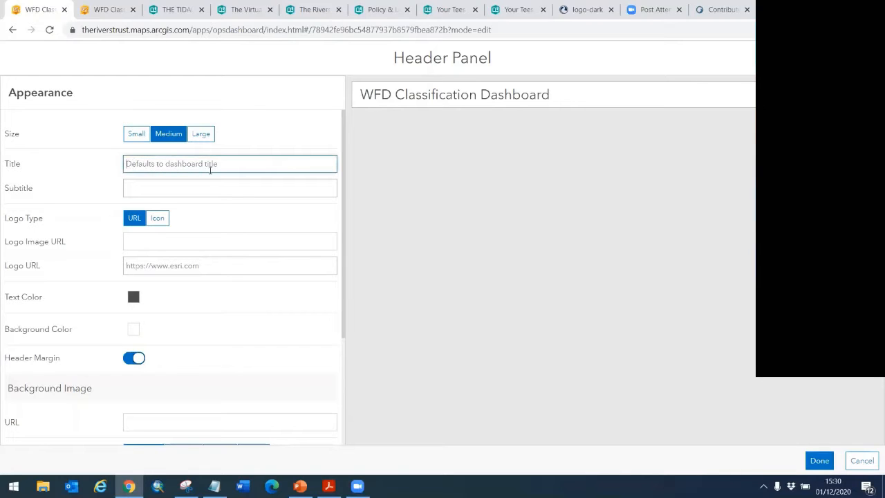
type("WFD")
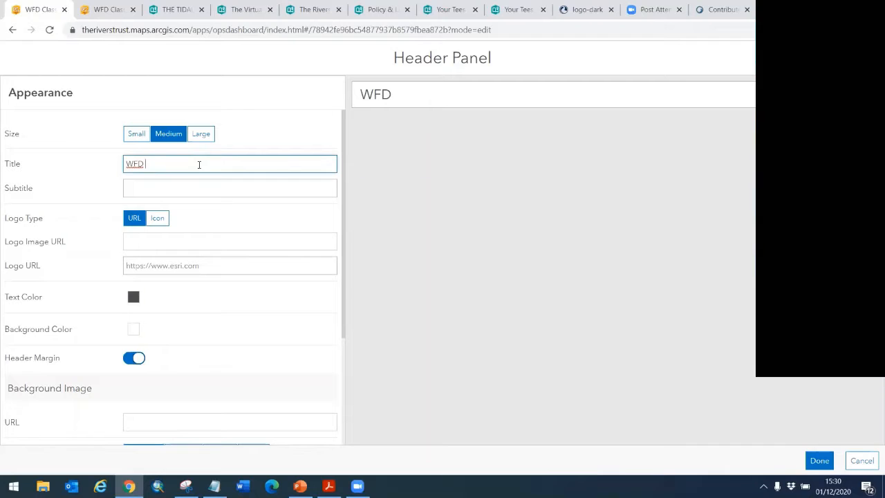
type(" Classificatio")
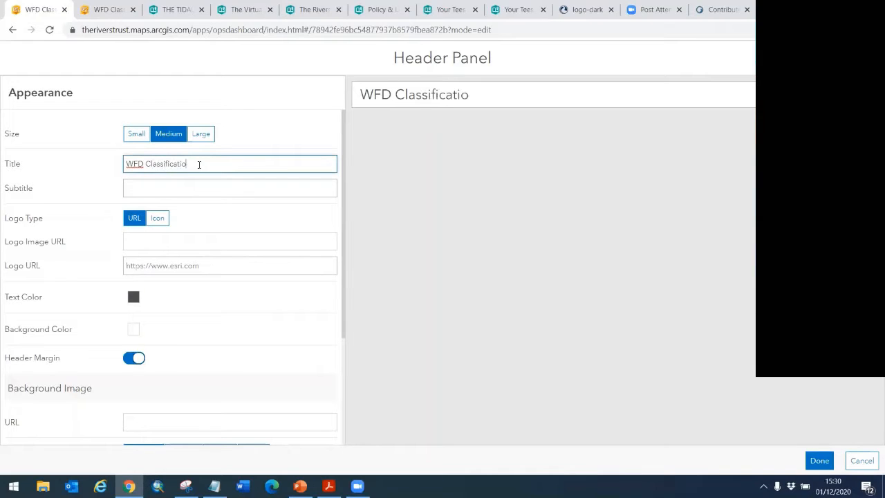
type("n 2019")
Set the header's logo image to the Rivers Trust rivers-trust-logo-dark.svg URL from the open logo page.
left_click(178, 239)
left_click(587, 9)
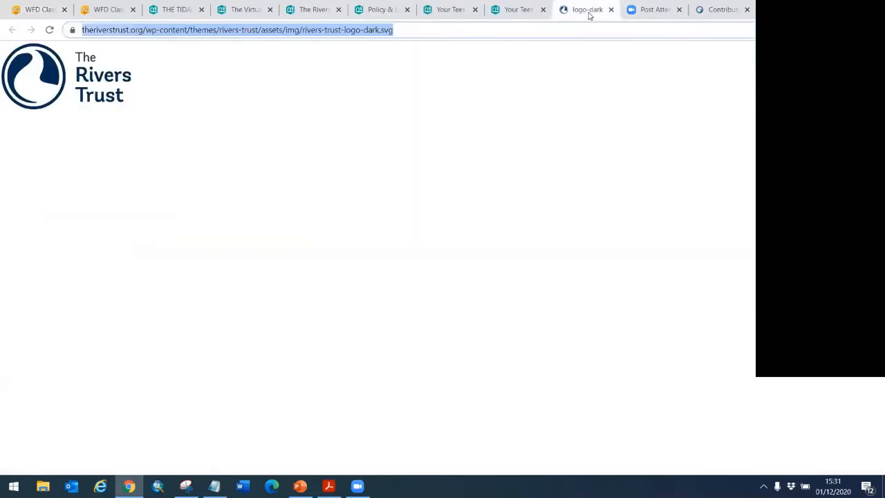
left_click(25, 12)
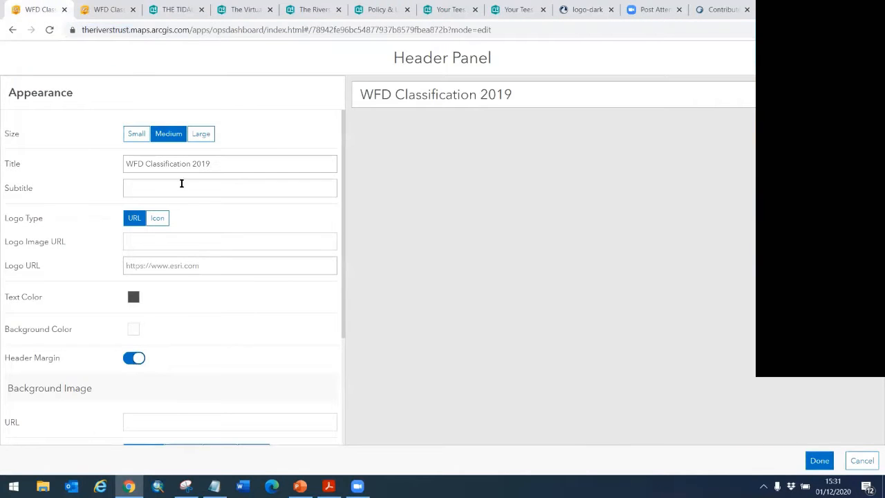
left_click(152, 240)
key("ctrl+v")
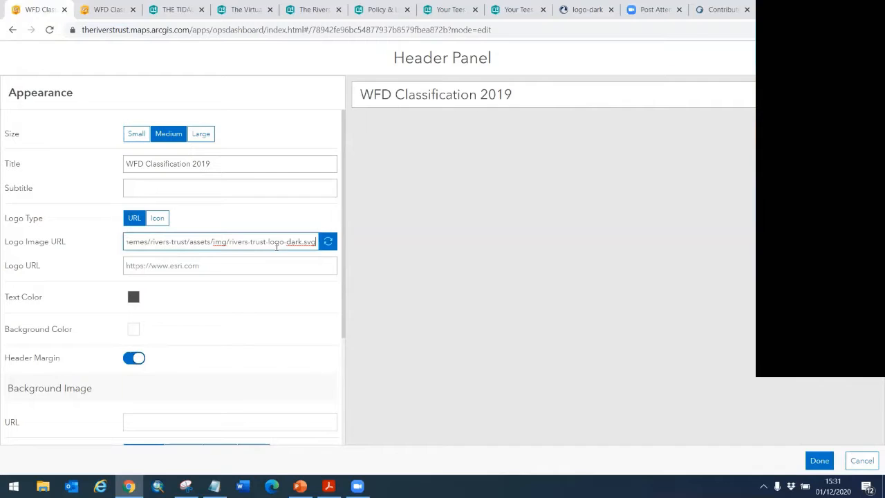
left_click(327, 242)
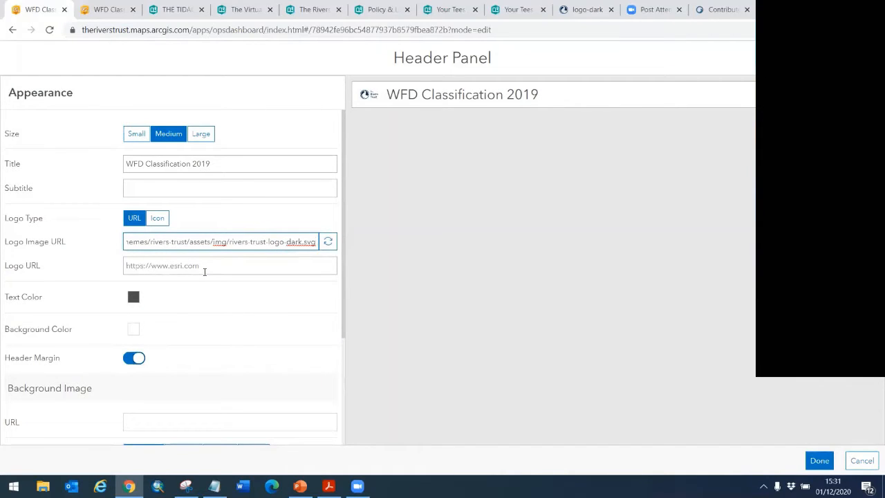
Change the header's text color to blue, finish the header and save the dashboard.
left_click(135, 298)
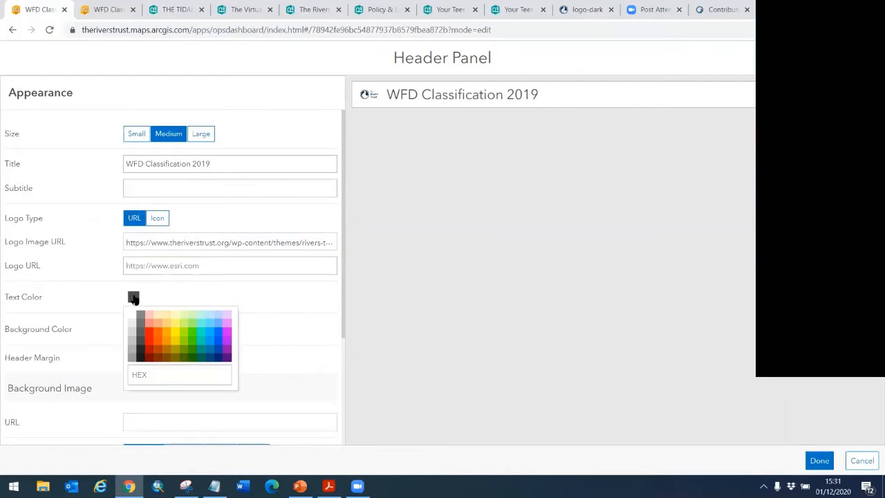
left_click(210, 348)
left_click(283, 311)
scroll(229, 348, "down", 3)
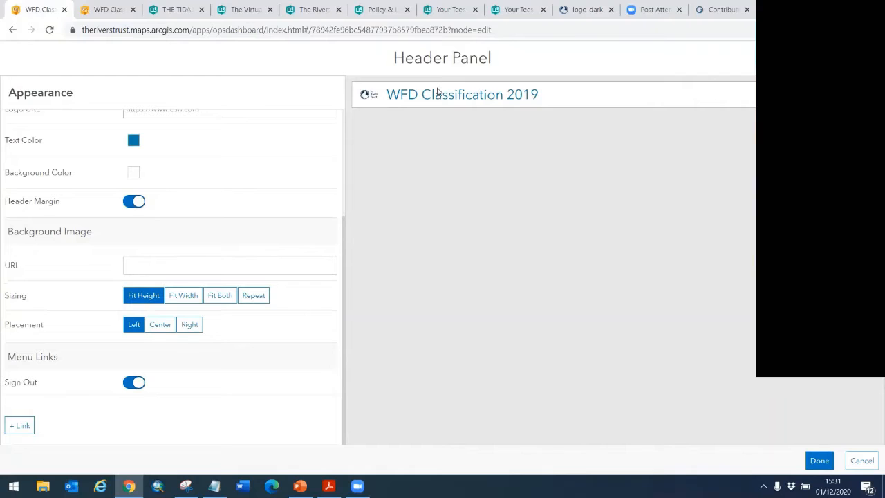
left_click(819, 461)
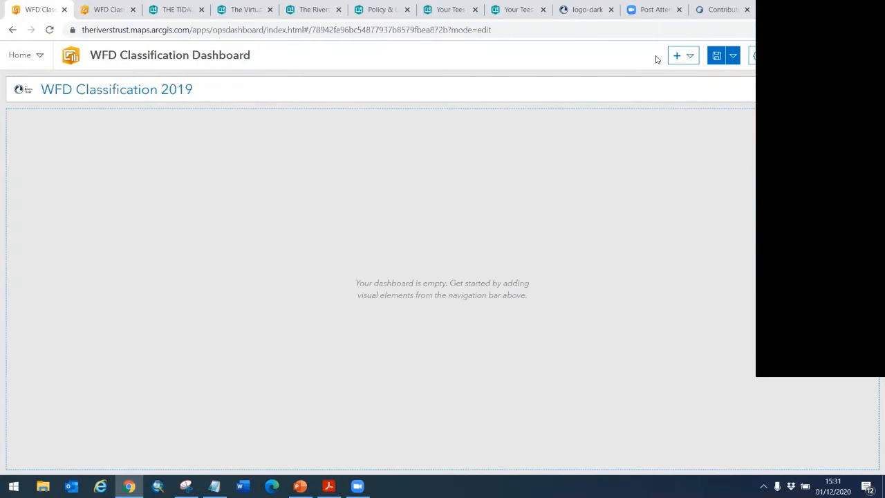
left_click(716, 56)
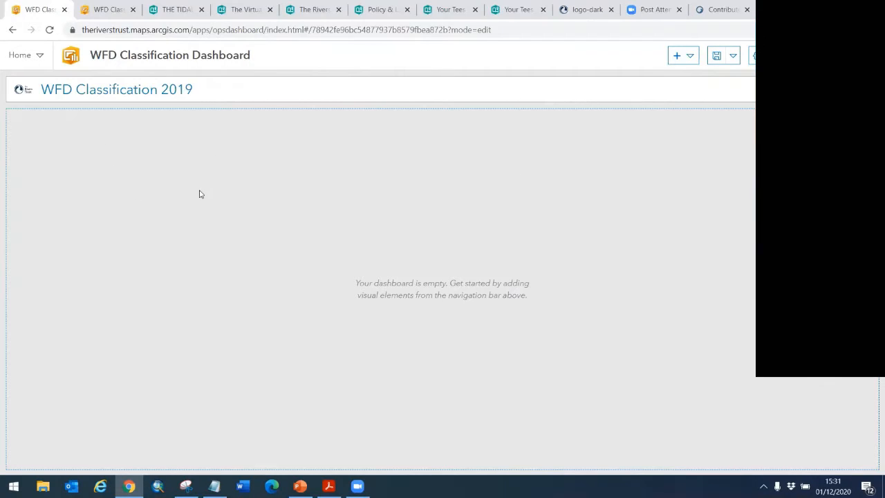
Reopen the header's configuration to review its appearance settings.
mouse_move(172, 85)
mouse_move(16, 86)
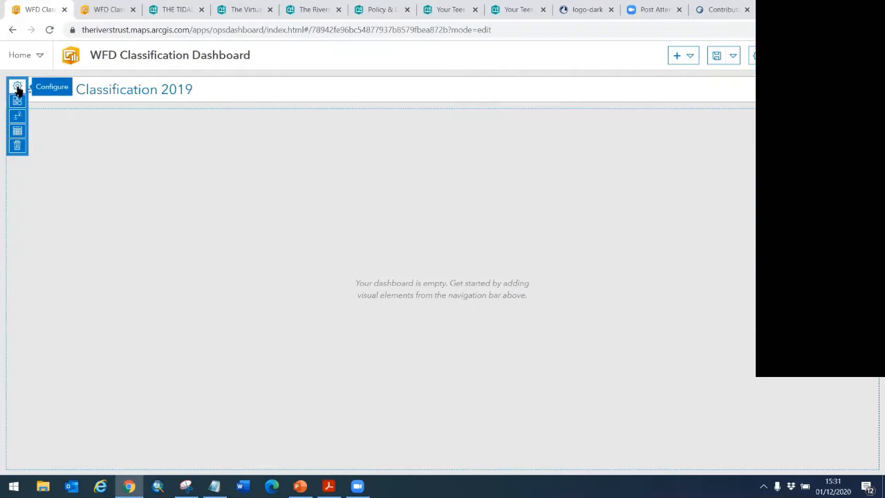
left_click(18, 86)
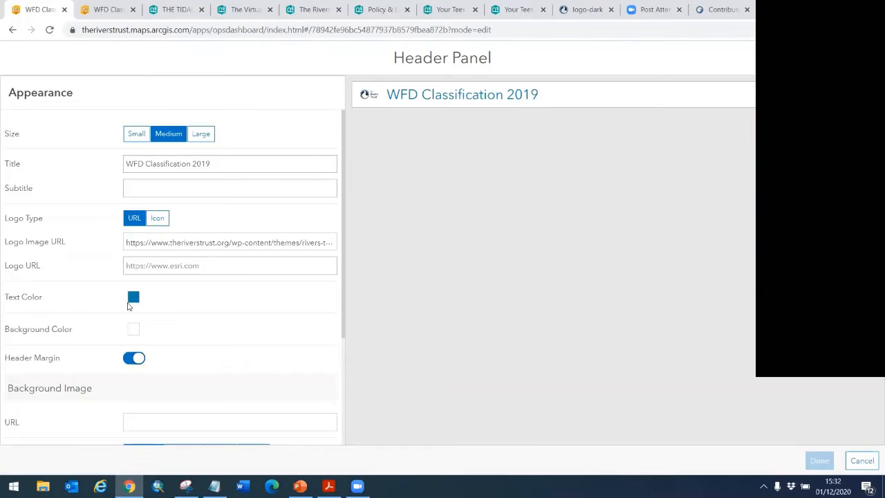
left_click(863, 461)
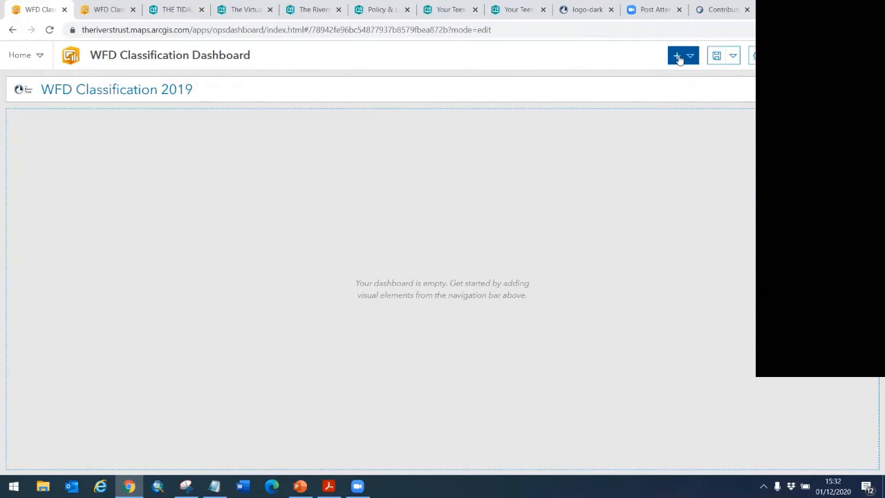
Add the WFD Classification Comparision map to the dashboard with Legend, Search and Zoom In/Out enabled.
left_click(678, 59)
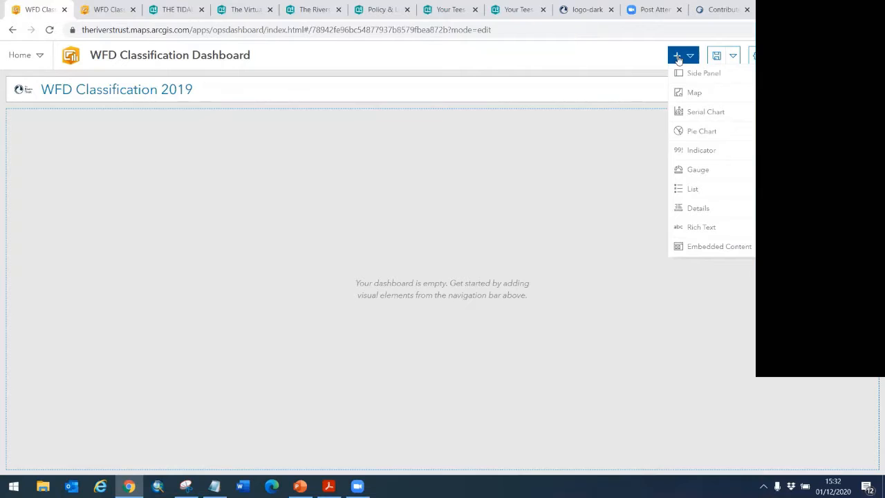
left_click(691, 95)
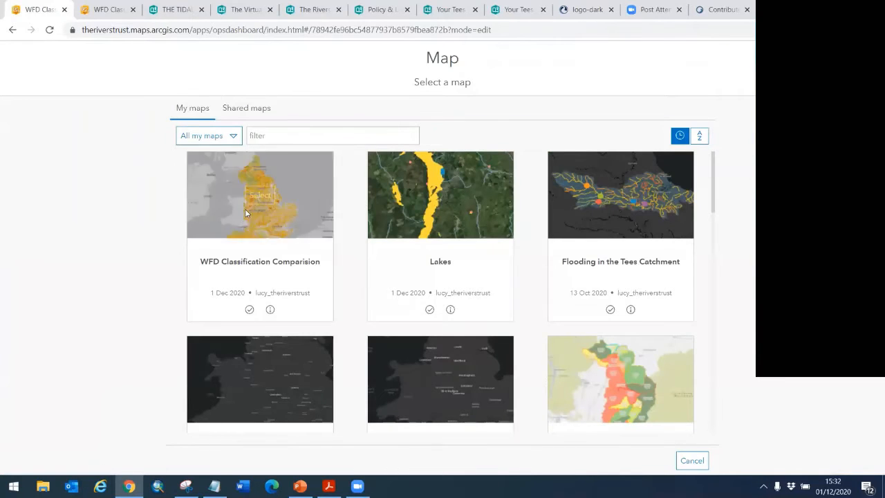
mouse_move(270, 226)
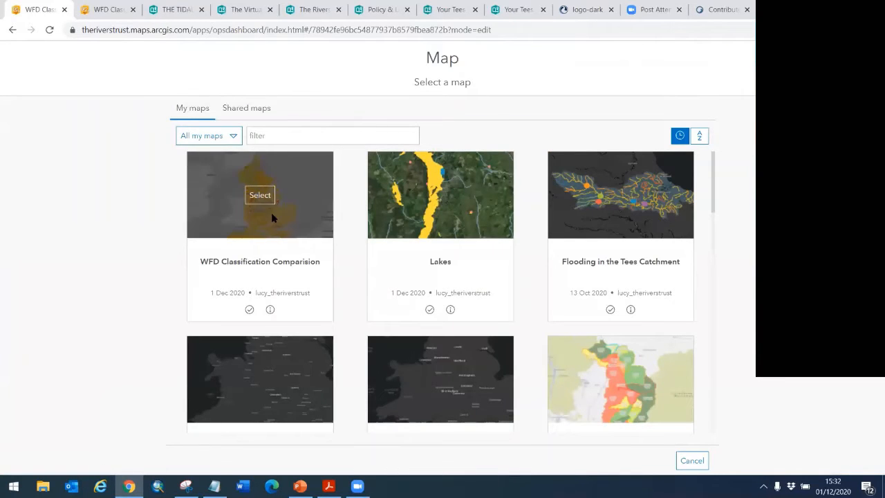
left_click(271, 213)
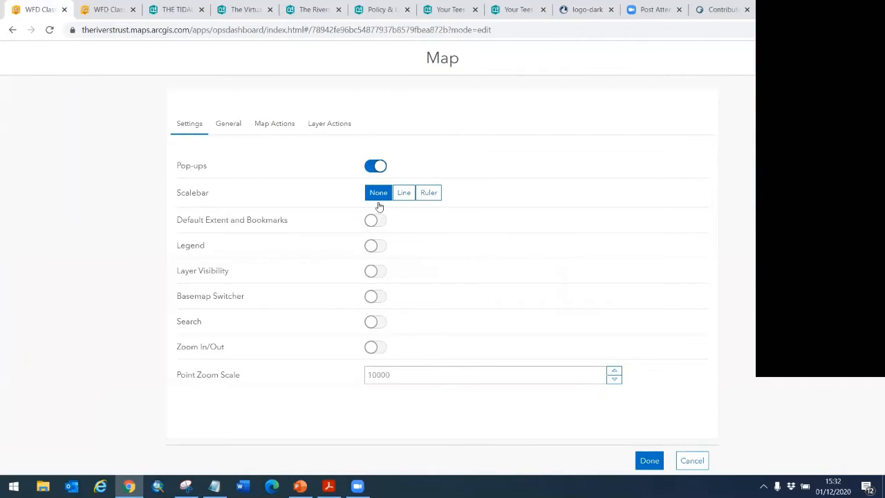
left_click(378, 248)
left_click(379, 322)
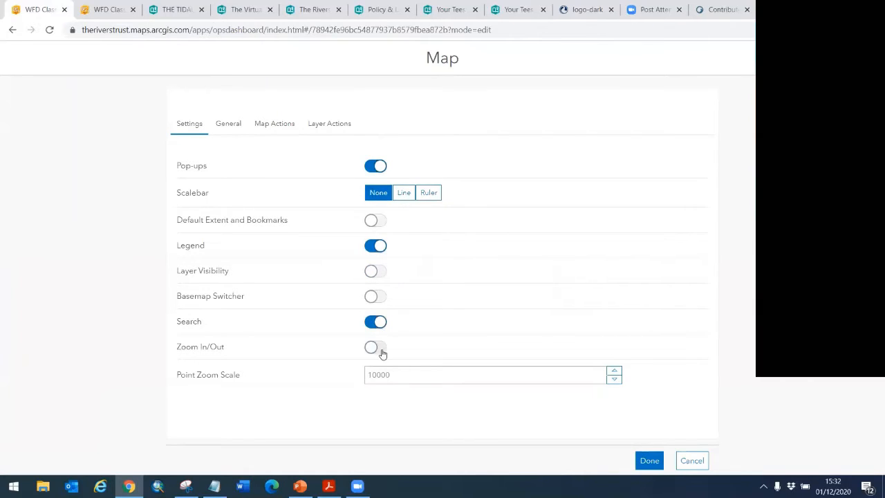
left_click(382, 353)
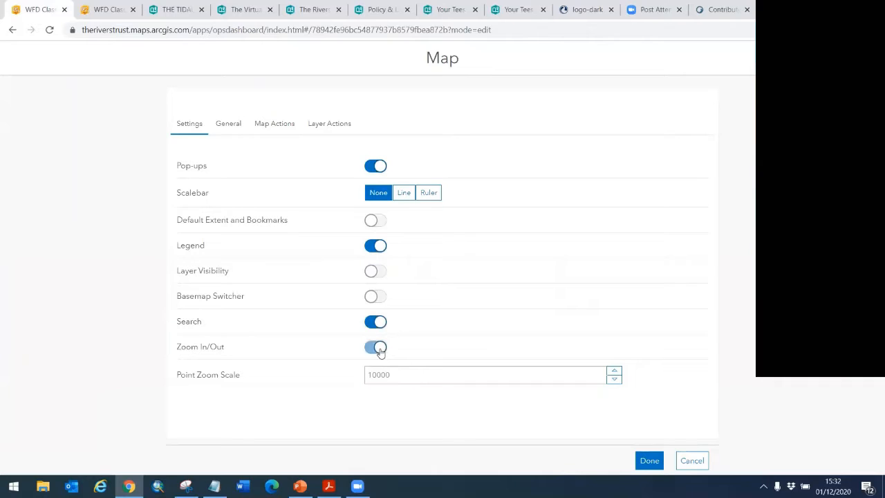
Give the map element the bold title "2019 Ecological Status" with the text color #0084a8.
left_click(226, 130)
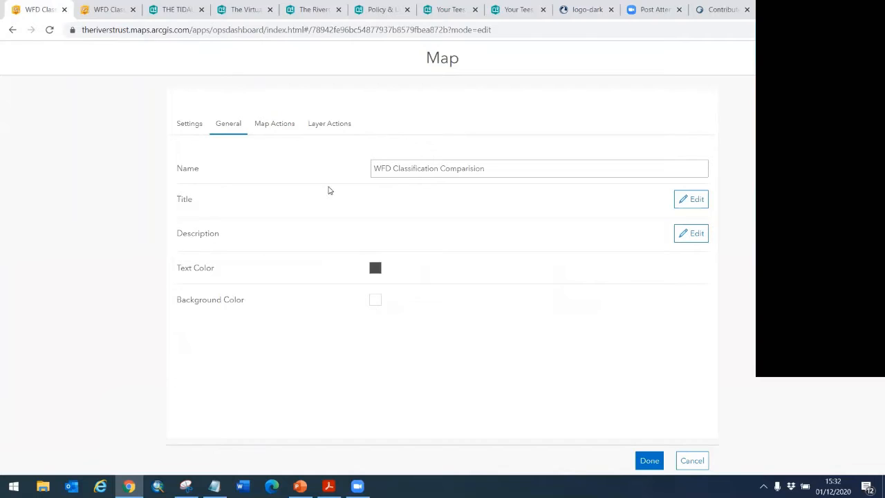
left_click(690, 200)
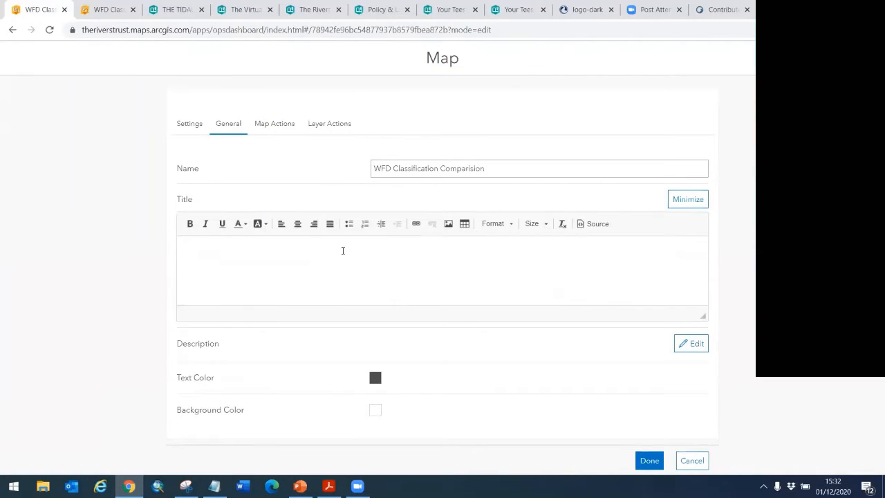
left_click(355, 257)
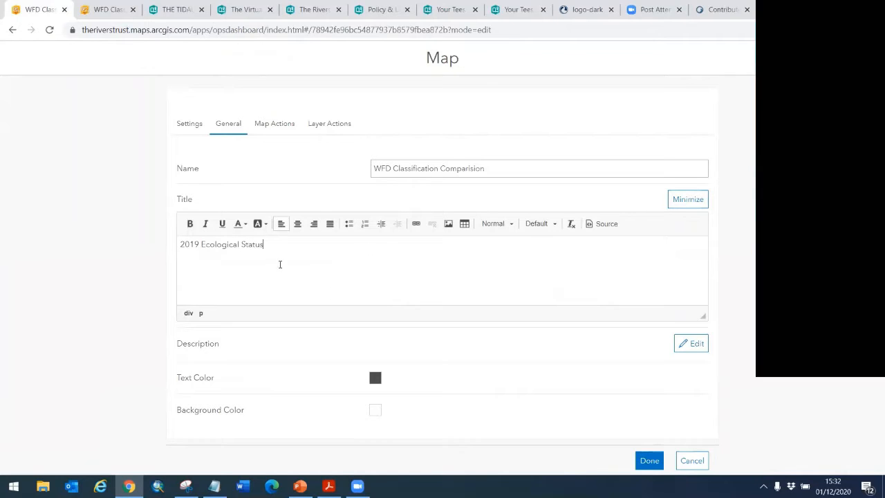
left_click_drag(297, 248, 181, 243)
left_click(190, 224)
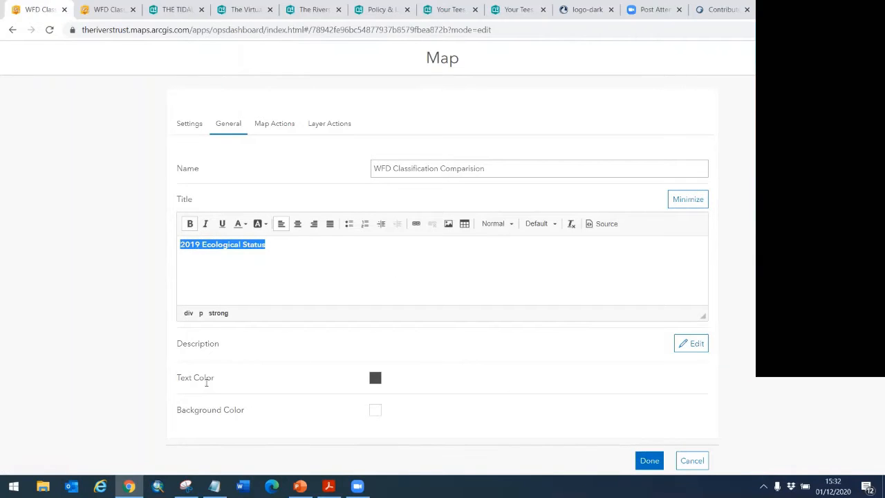
left_click(375, 377)
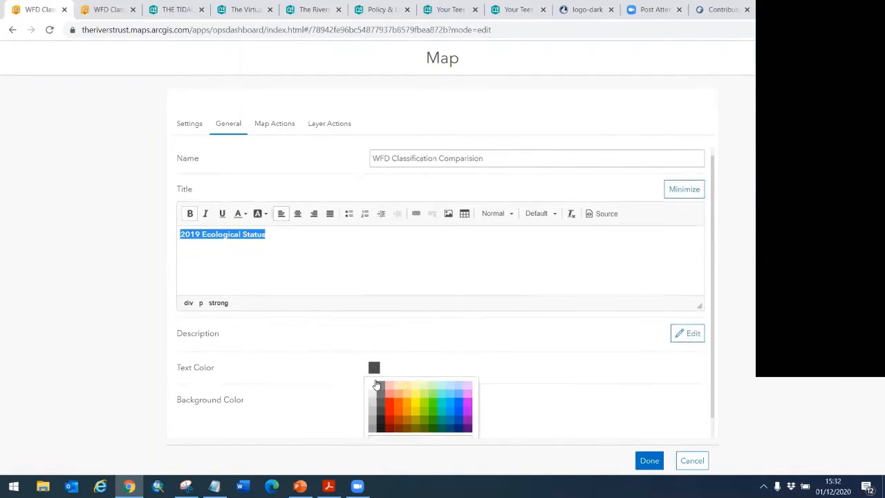
left_click(450, 402)
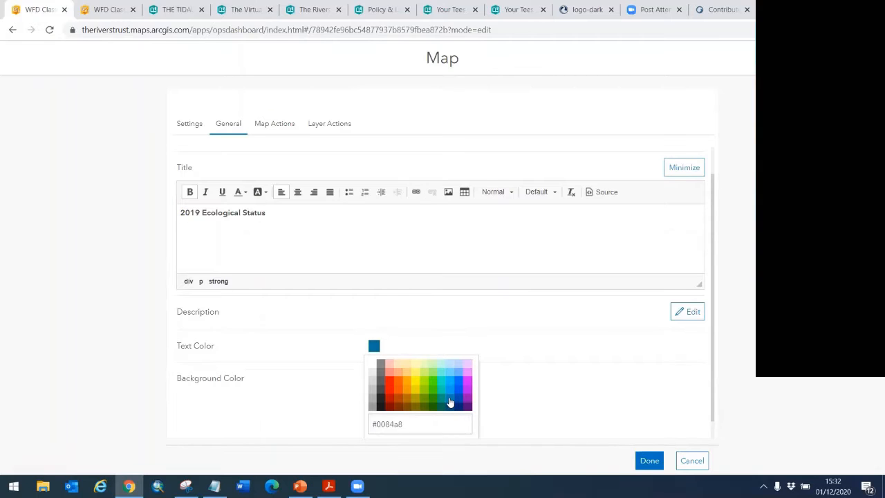
left_click(649, 460)
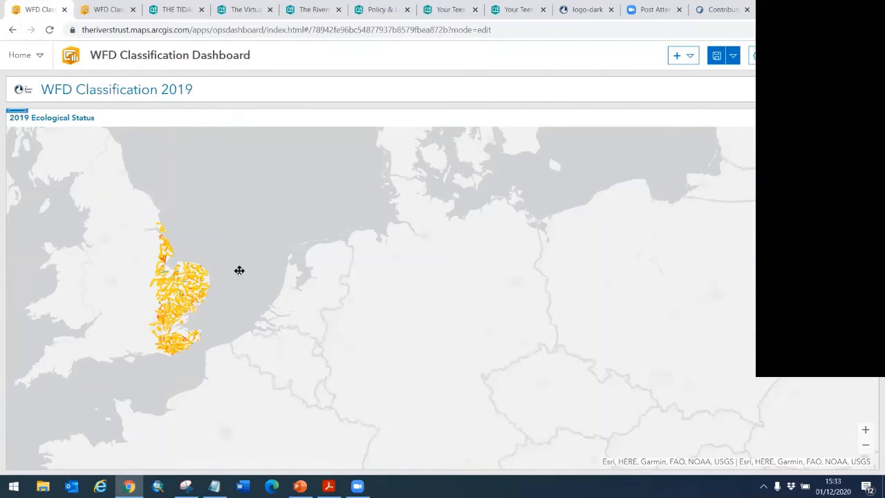
left_click_drag(239, 270, 531, 338)
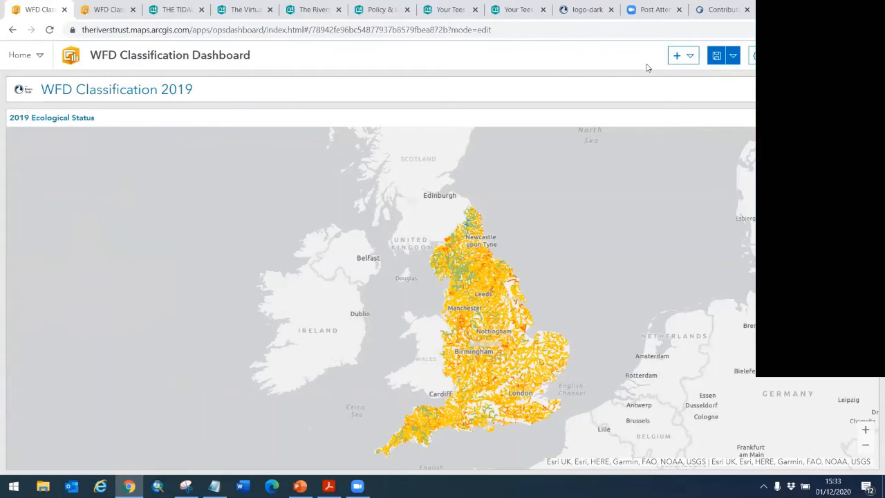
Add a pie chart based on the WFD Ecological Status 2019 layer, grouped by the Ecological Classification field.
left_click(684, 57)
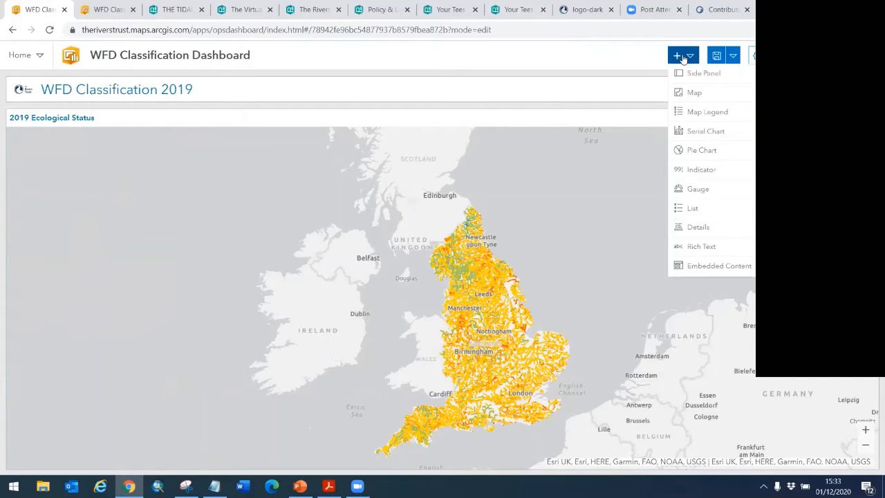
left_click(695, 152)
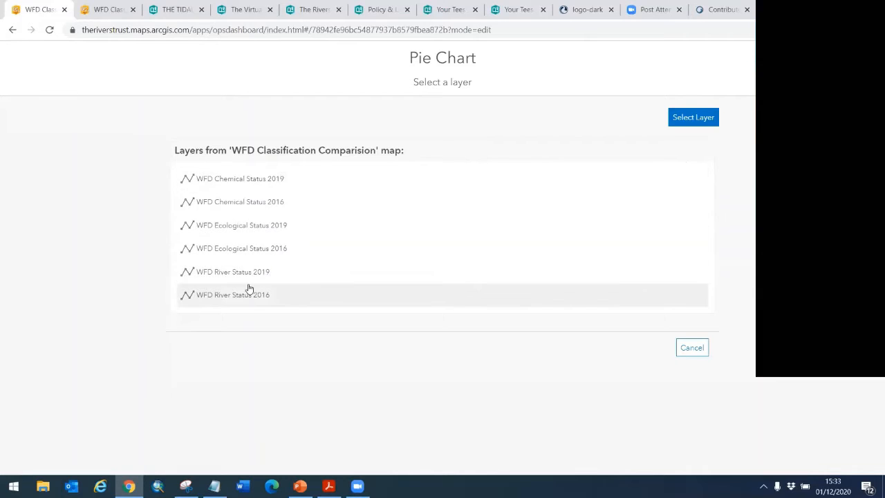
left_click(255, 227)
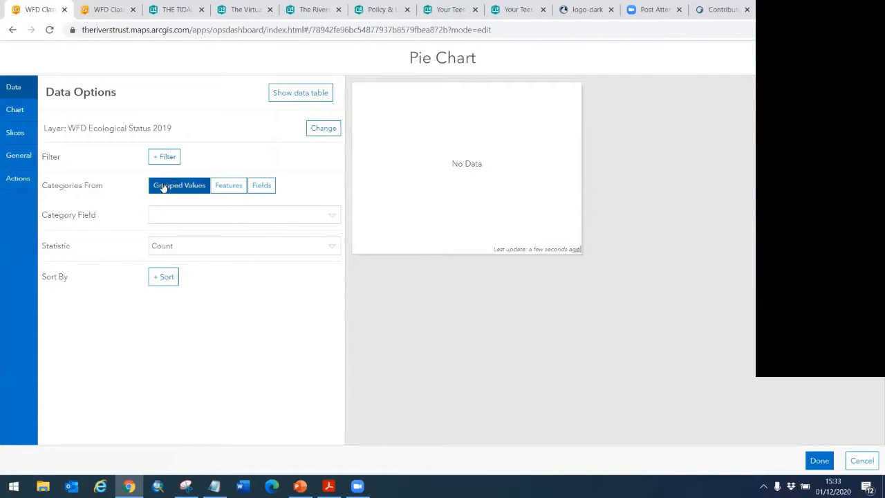
left_click(325, 219)
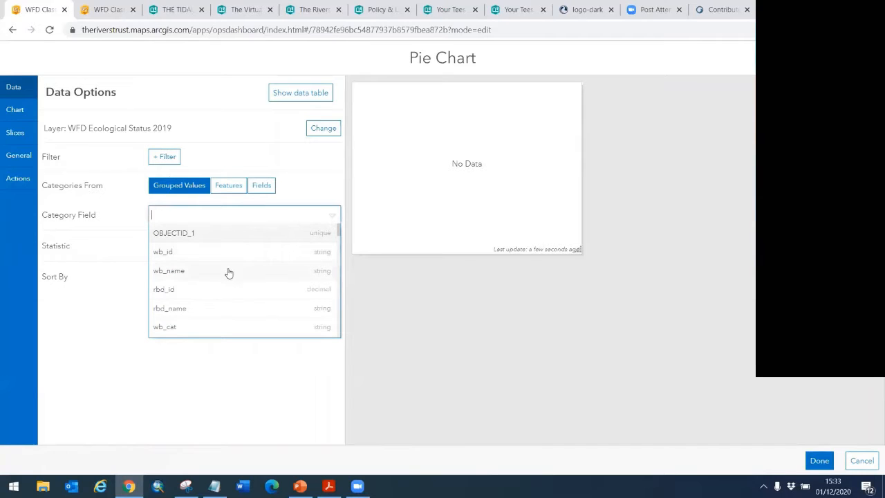
scroll(227, 270, "down", 3)
scroll(229, 273, "down", 5)
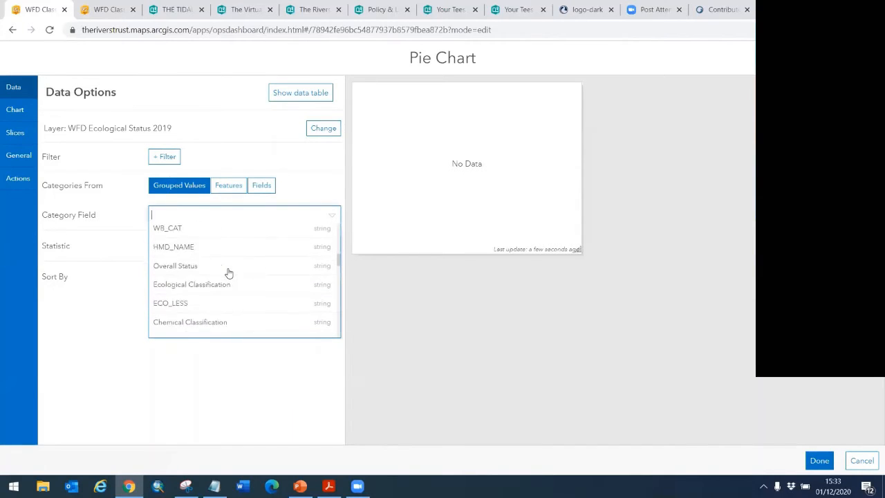
left_click(229, 272)
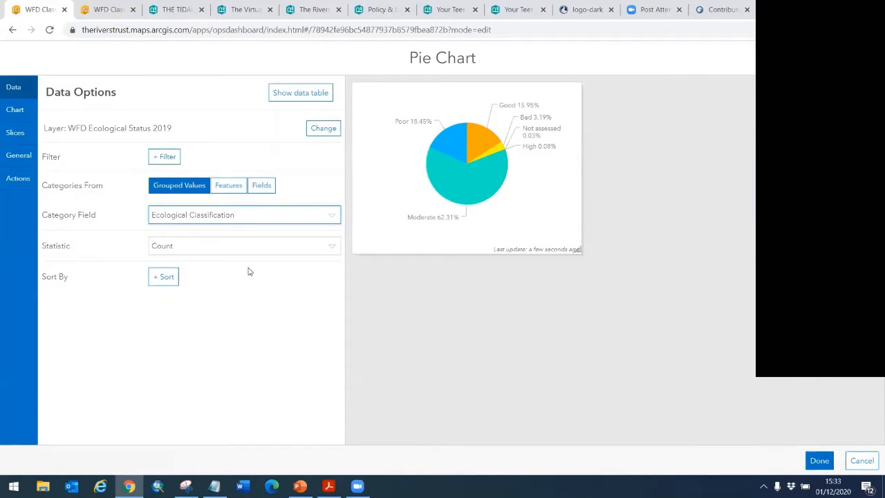
Keep Count as the pie chart's statistic and sort the categories by Statistic in descending order.
mouse_move(504, 187)
left_click(328, 251)
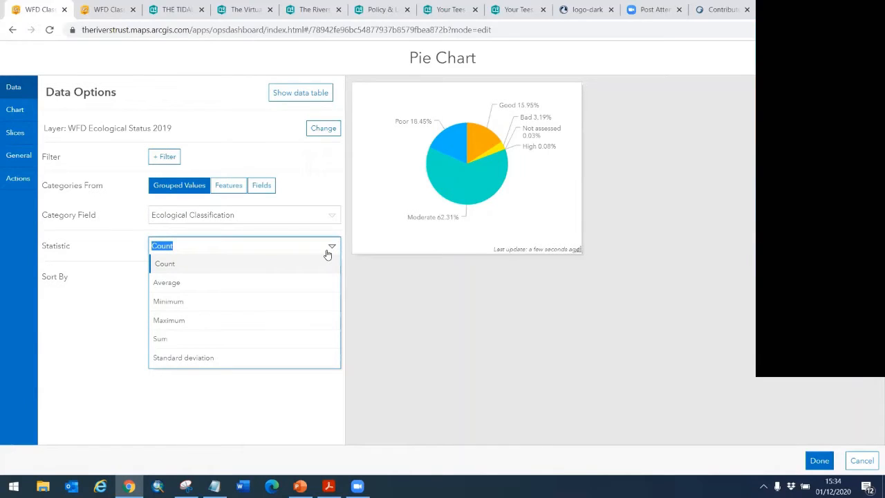
left_click(114, 313)
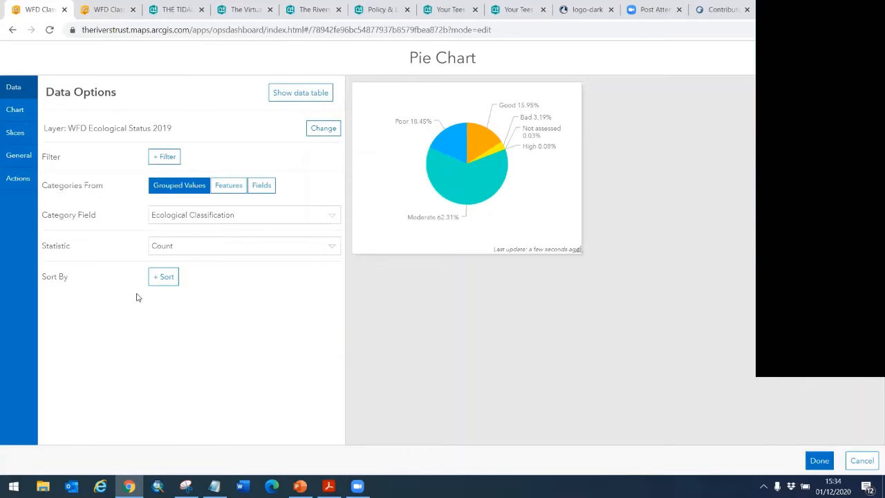
left_click(168, 277)
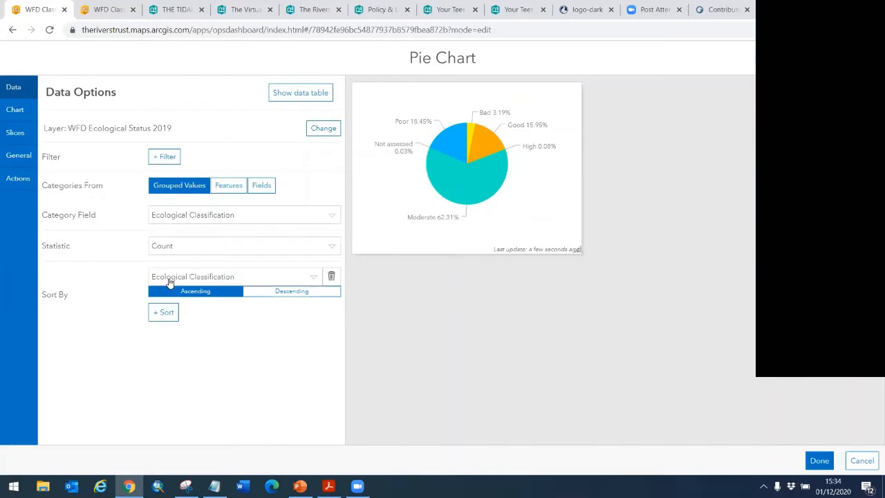
left_click(313, 279)
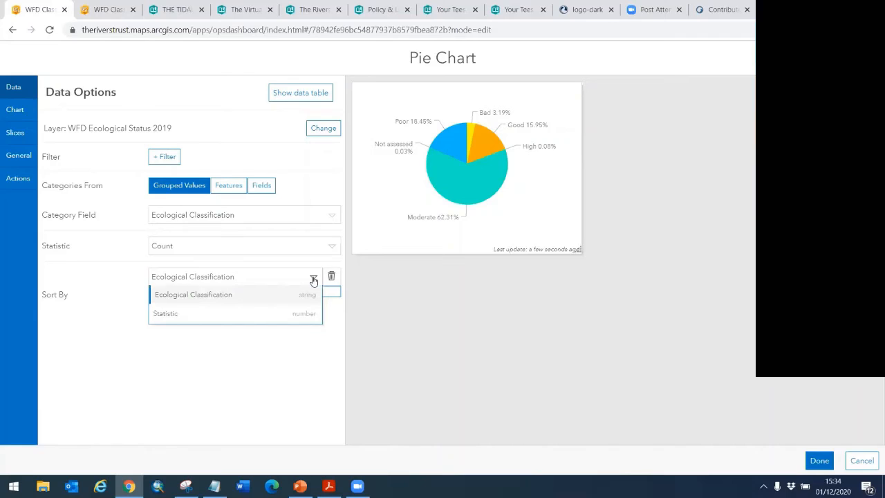
left_click(205, 312)
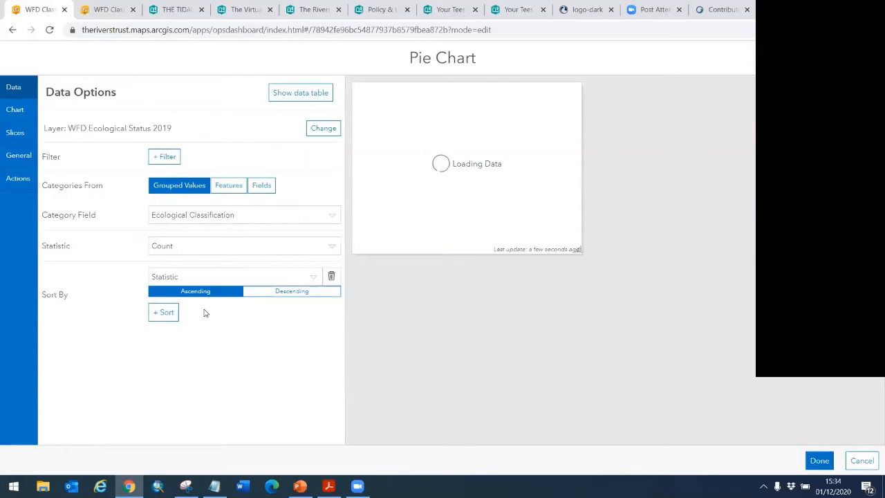
left_click(283, 299)
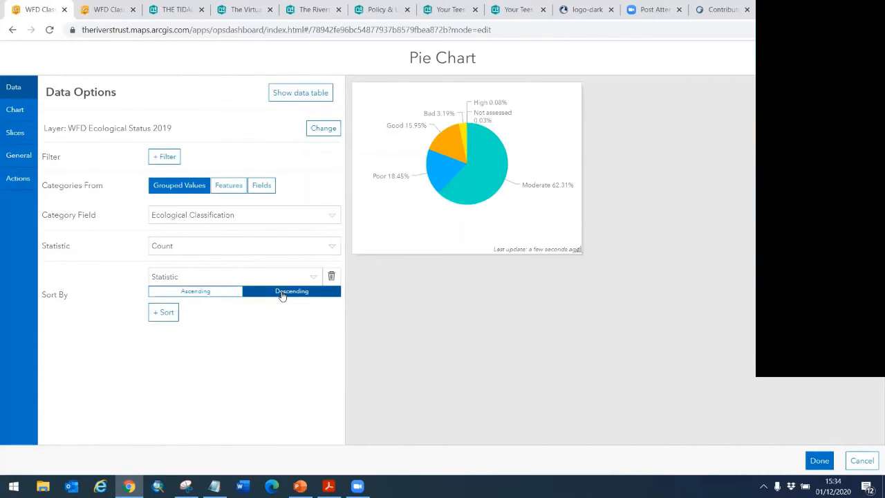
mouse_move(486, 162)
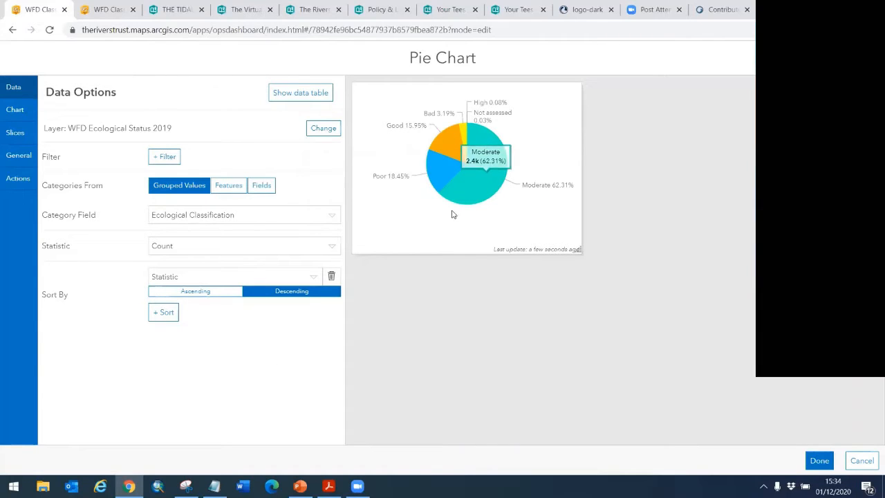
mouse_move(437, 163)
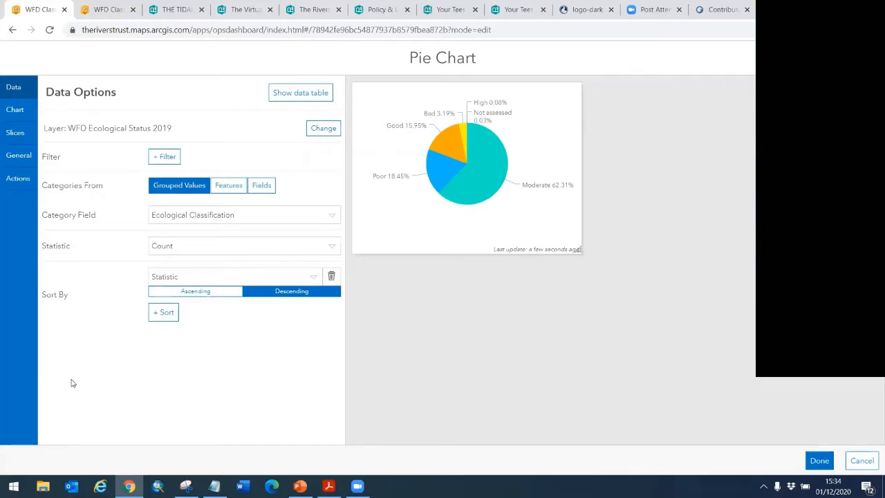
Turn the pie into a doughnut by setting the chart's inner radius to 44%.
left_click(15, 110)
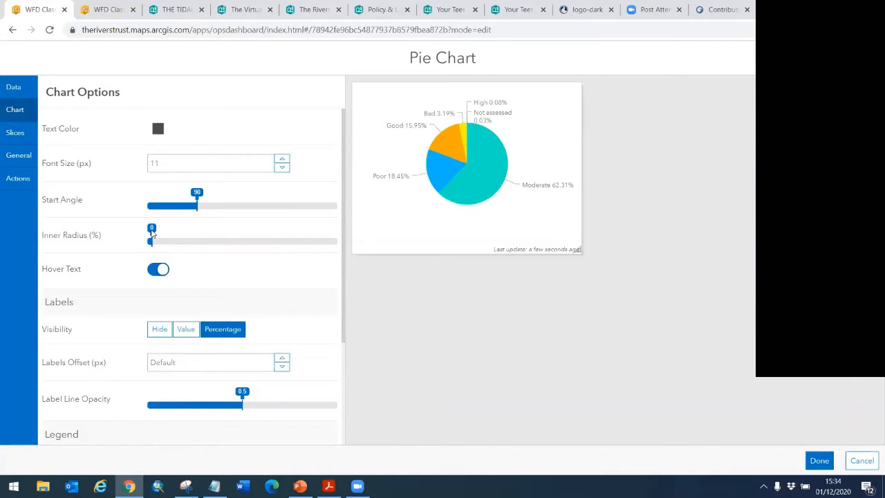
left_click_drag(152, 237, 231, 239)
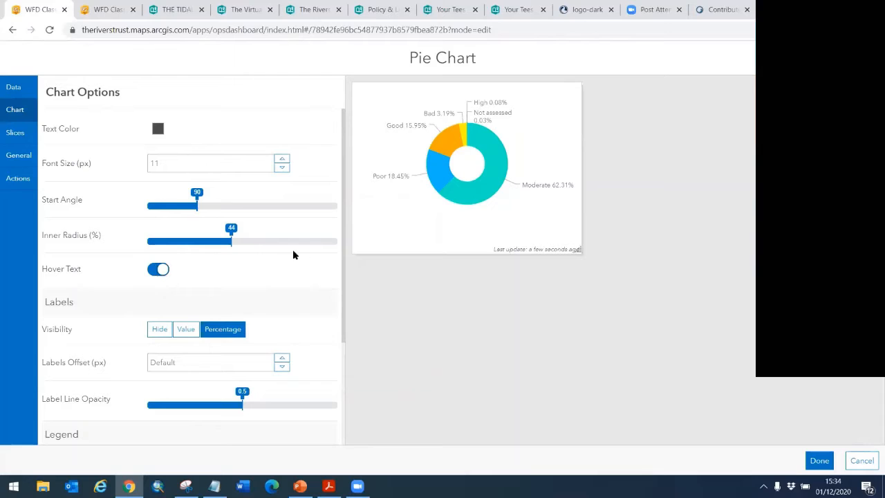
mouse_move(470, 195)
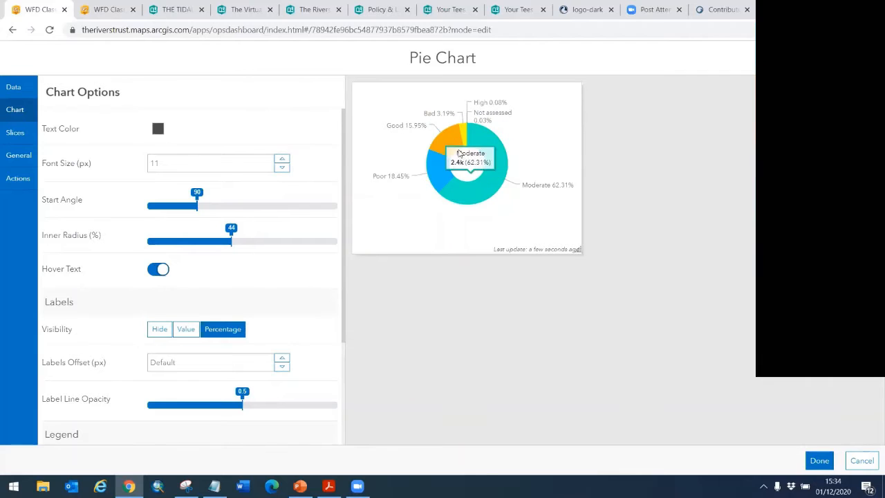
Try the chart's slice labels as values and set their visibility to Hide.
scroll(253, 289, "down", 1)
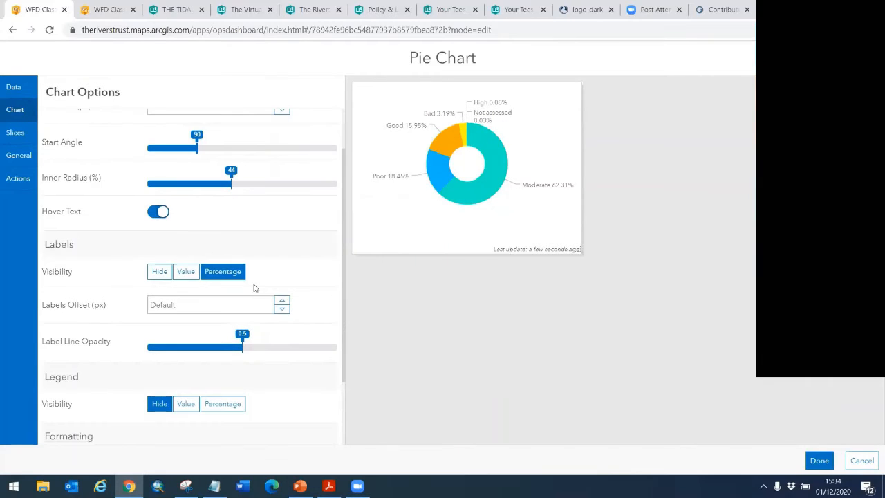
mouse_move(398, 173)
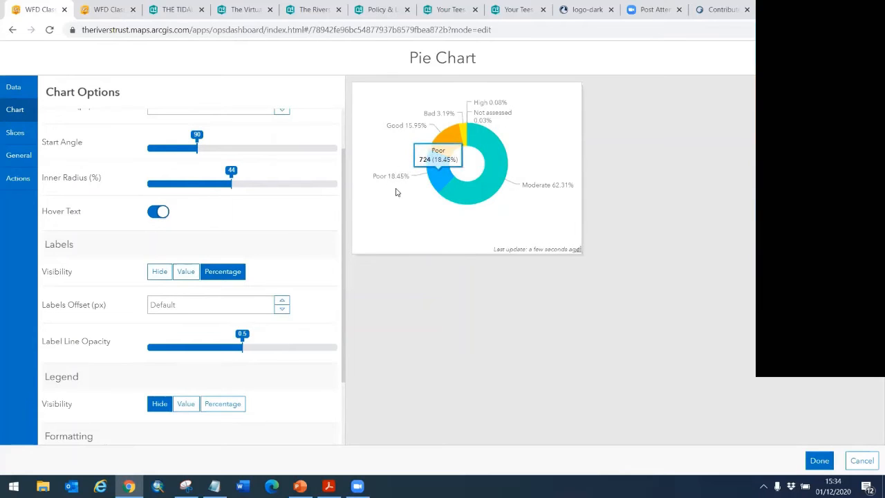
left_click(187, 271)
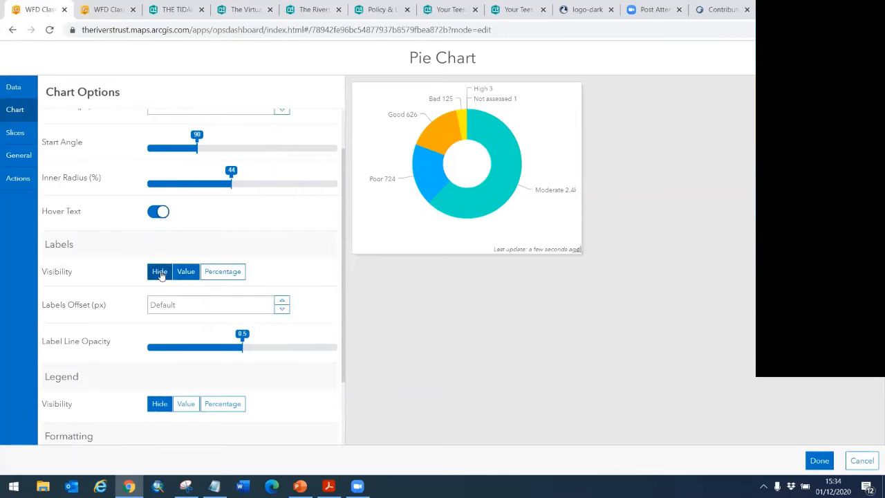
left_click(159, 272)
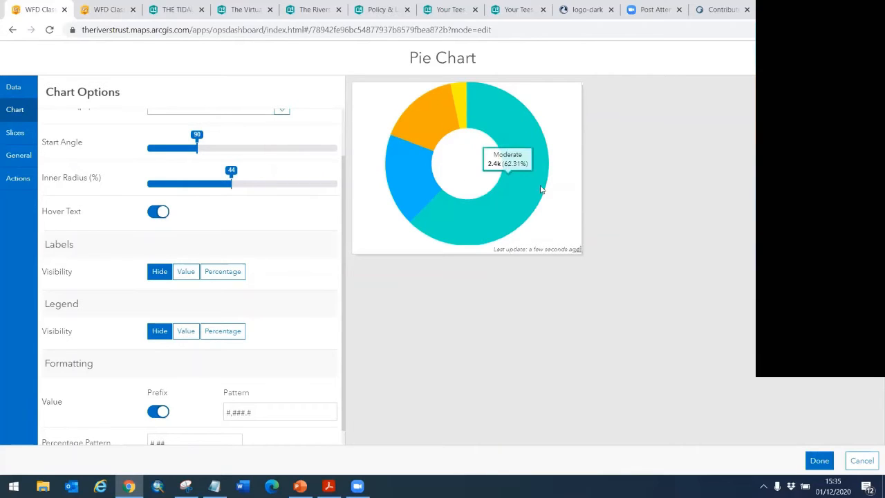
Try the chart legend with percentages and with values, and set it back to Hide.
scroll(292, 314, "down", 1)
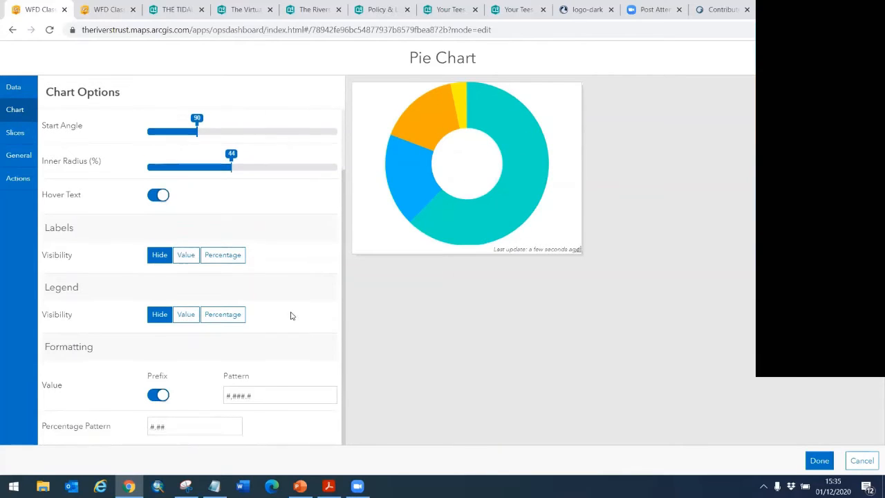
left_click(219, 317)
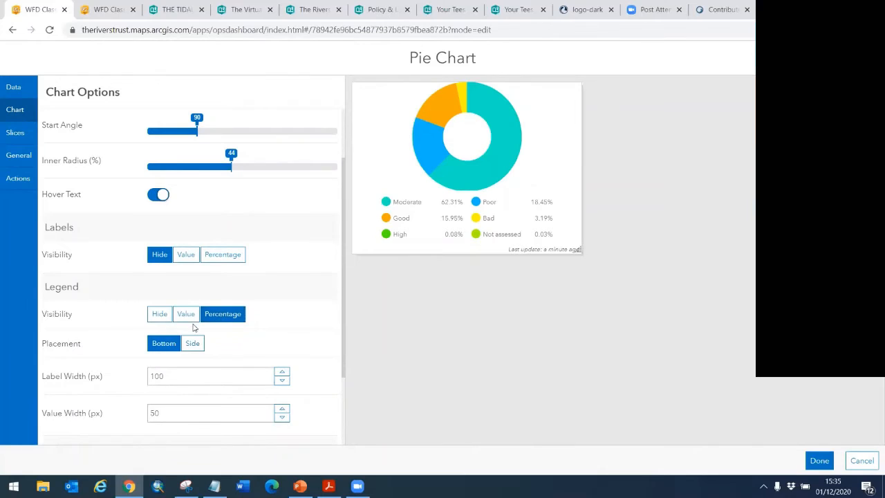
left_click(190, 322)
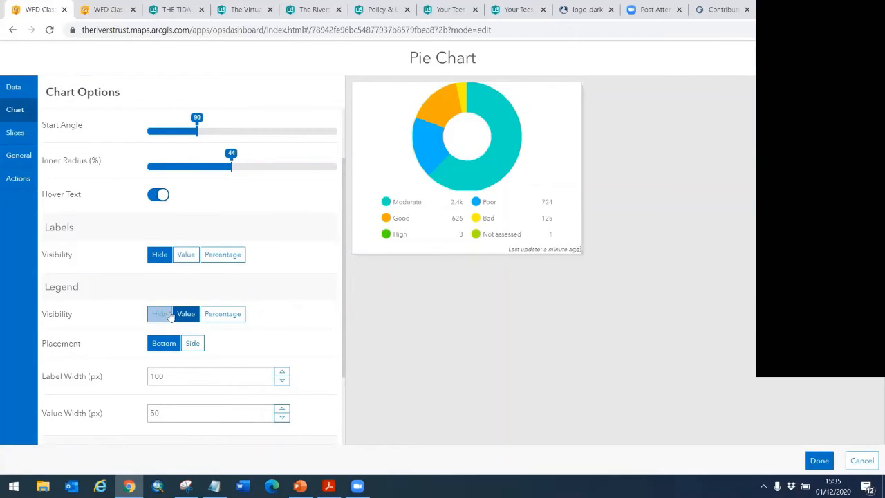
left_click(159, 314)
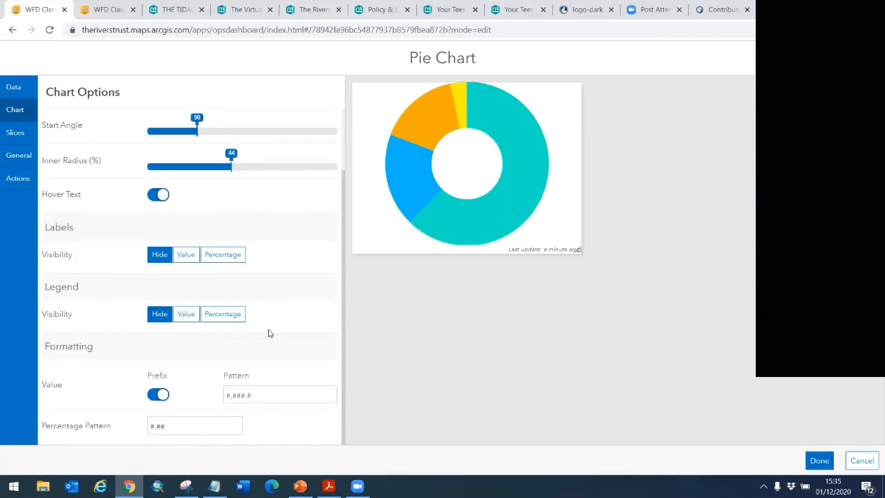
Reduce the chart's percentage format by one decimal place by removing the last # from its pattern.
mouse_move(487, 210)
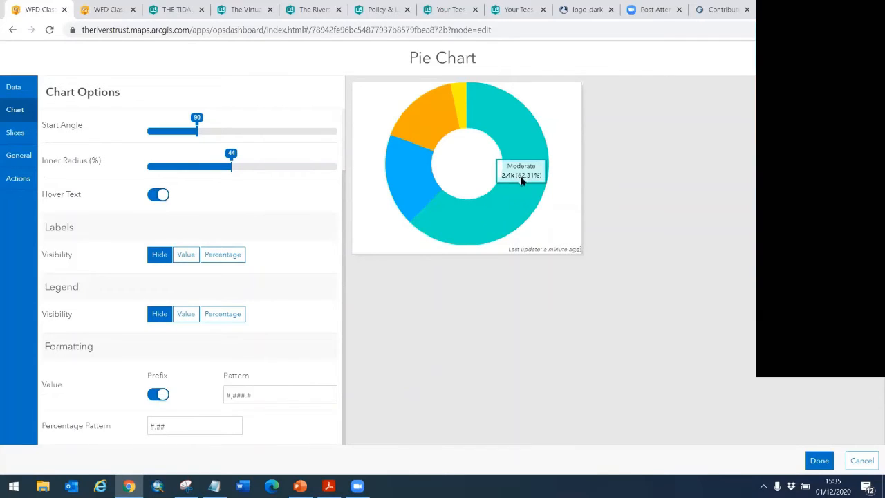
left_click(197, 418)
key("Right")
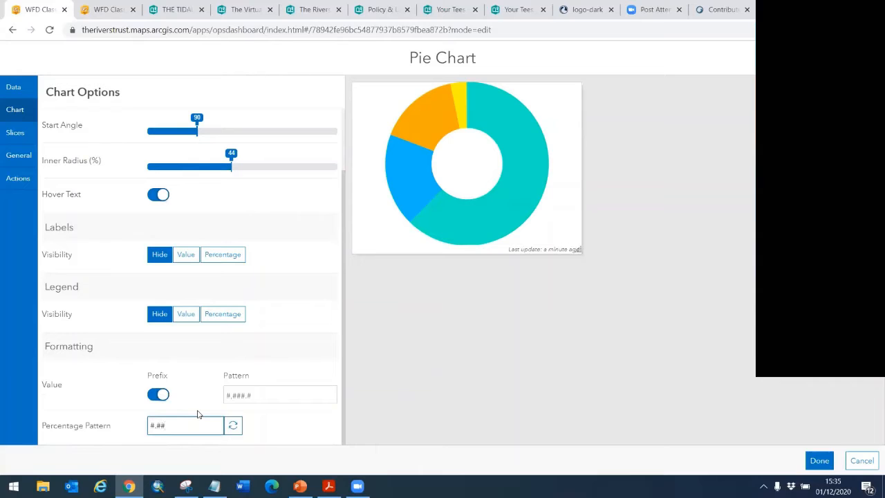
key("BackSpace")
mouse_move(513, 201)
Set the slice colors to green for the Good category and red for the Bad category.
left_click(21, 138)
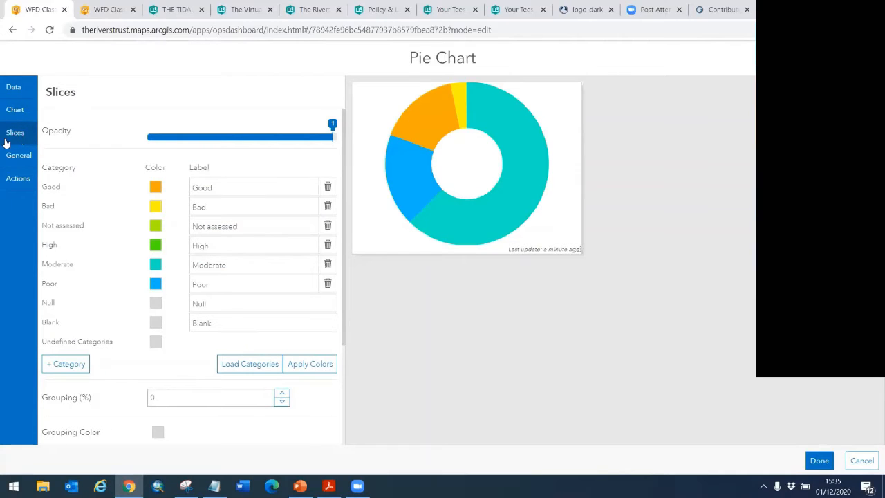
left_click(155, 186)
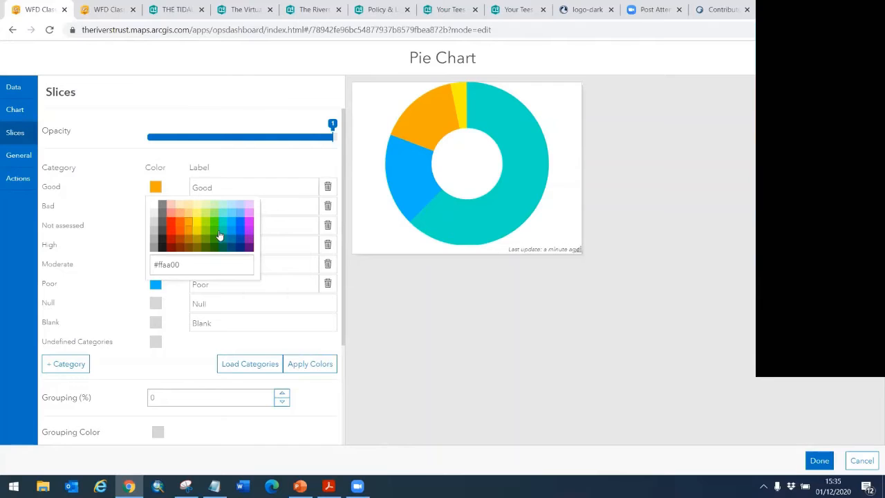
left_click(218, 237)
left_click(126, 212)
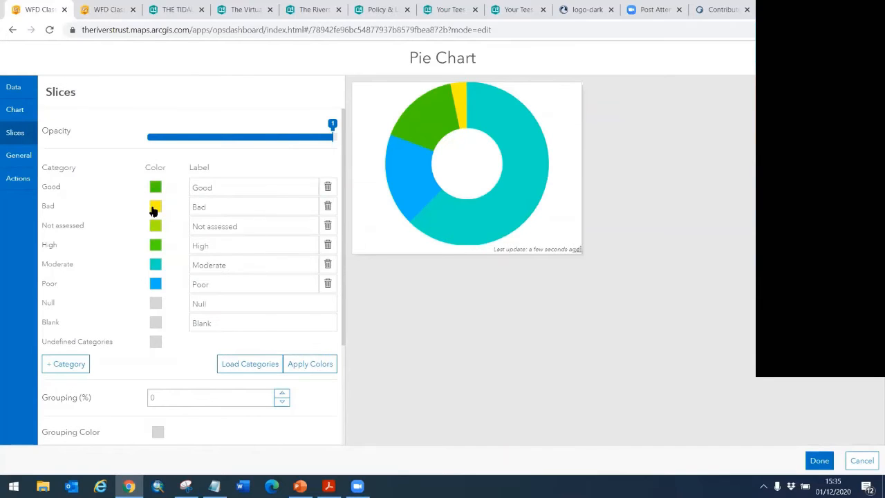
left_click(156, 206)
left_click(176, 251)
left_click(119, 218)
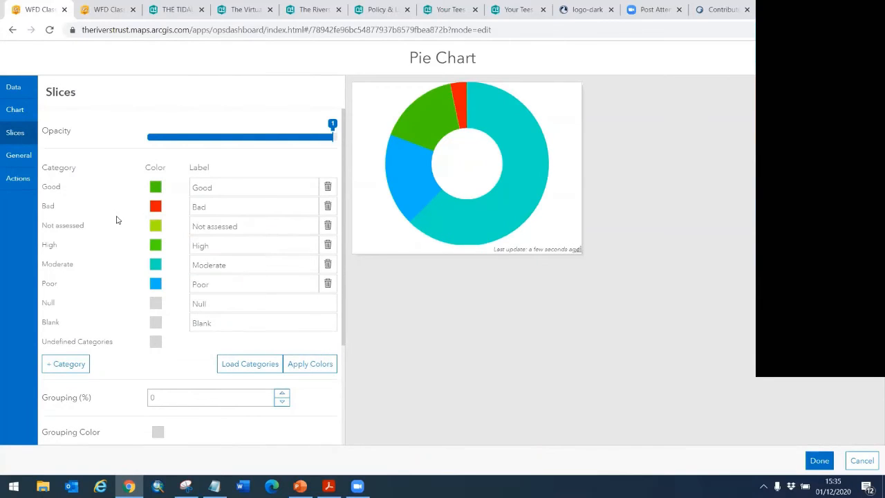
Set the slice colors to light grey for Not assessed and blue for High.
left_click(158, 232)
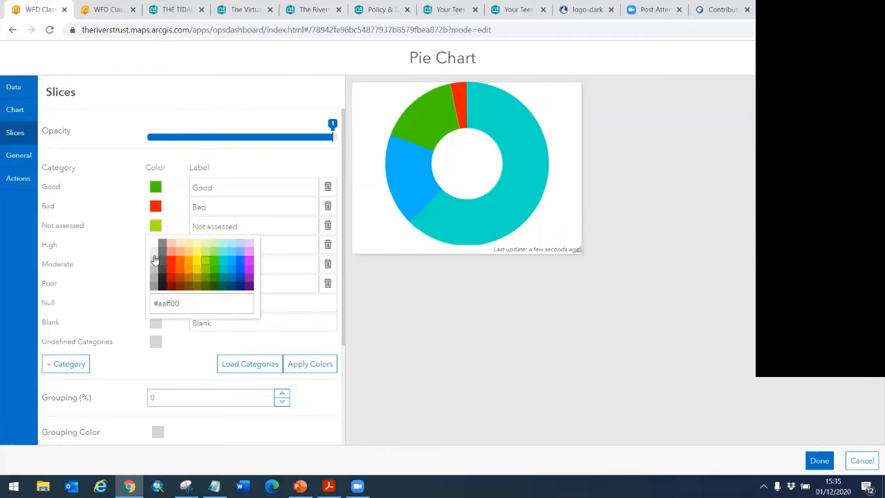
left_click(155, 260)
left_click(121, 237)
left_click(155, 245)
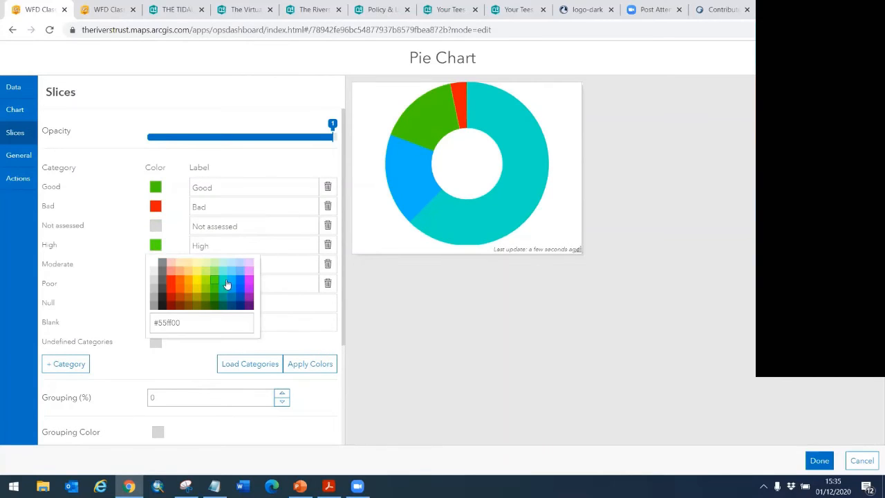
left_click(233, 293)
left_click(124, 250)
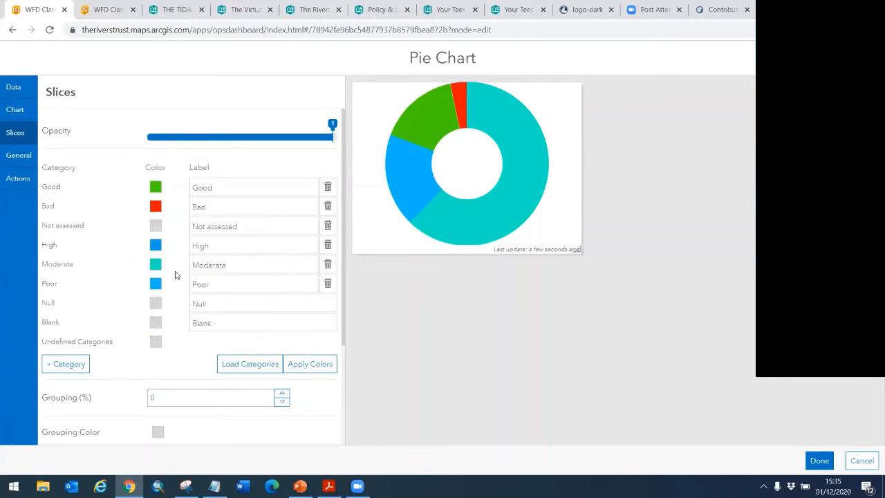
Set the slice colors to yellow for the Moderate category and orange for Poor.
left_click(156, 264)
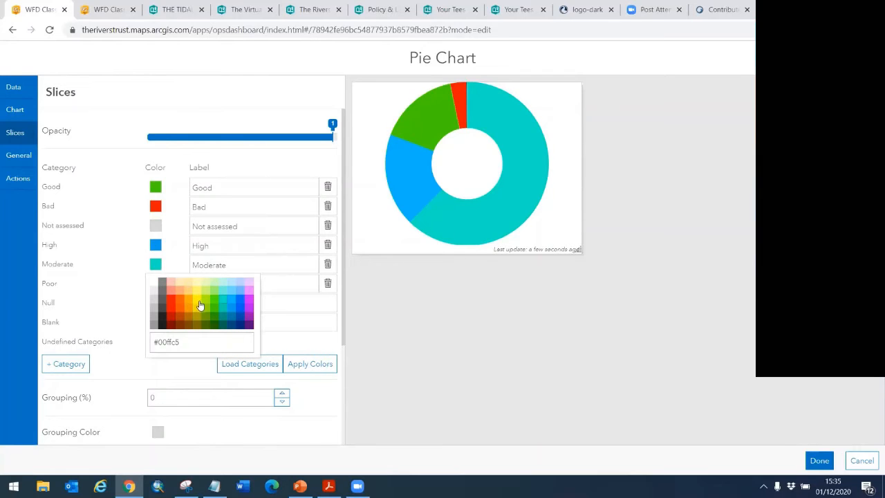
left_click(199, 306)
left_click(116, 279)
left_click(156, 285)
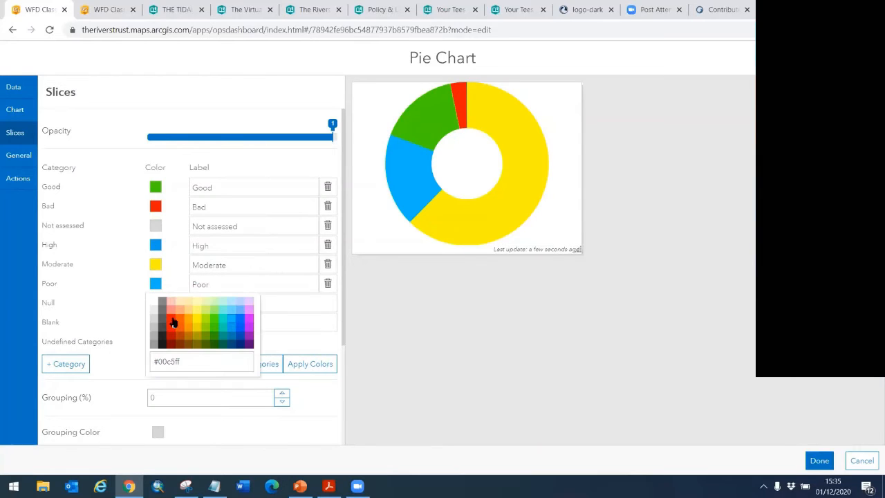
left_click(183, 321)
left_click(129, 283)
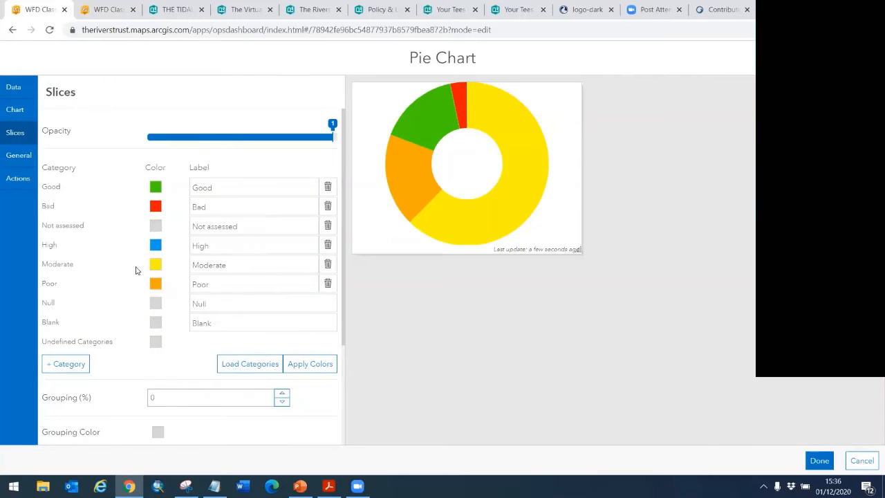
Add the centered title "Ecological Status 2019" to the pie chart.
scroll(114, 336, "down", 2)
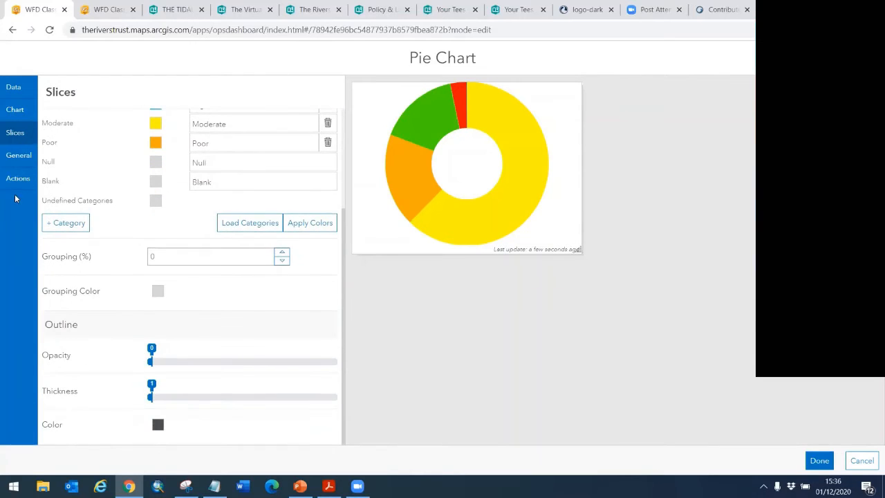
left_click(16, 155)
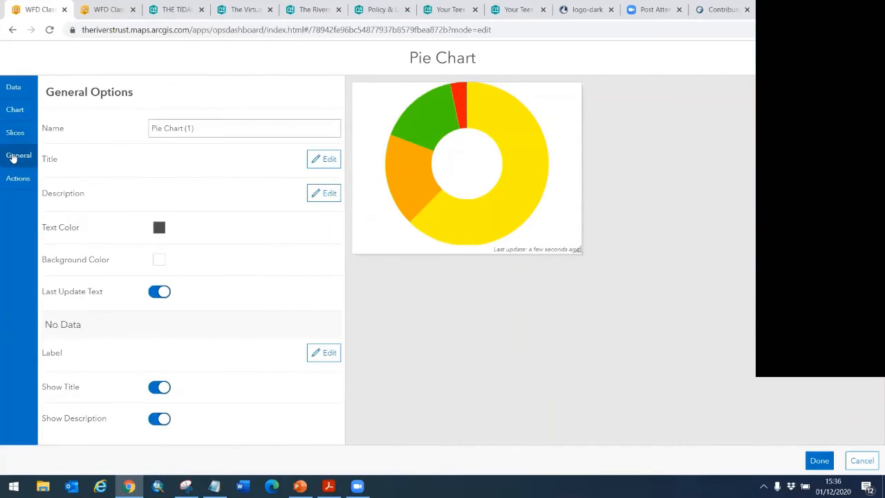
left_click(336, 167)
left_click(125, 226)
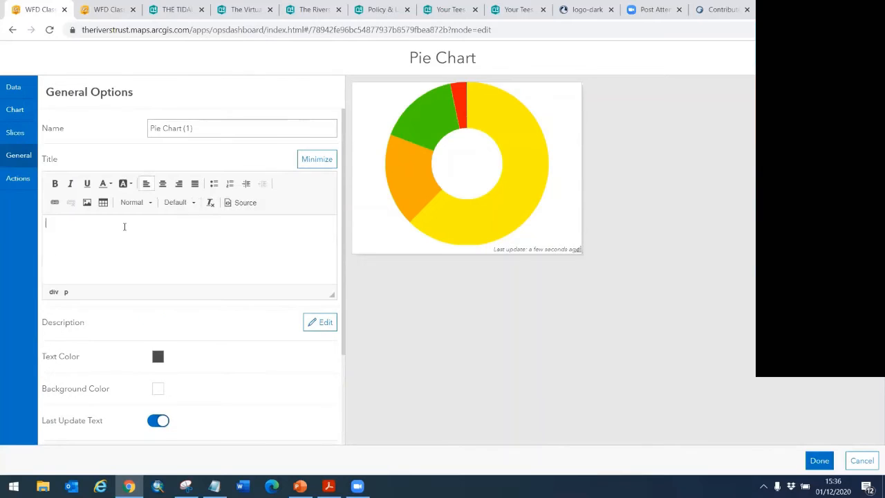
type("Eco")
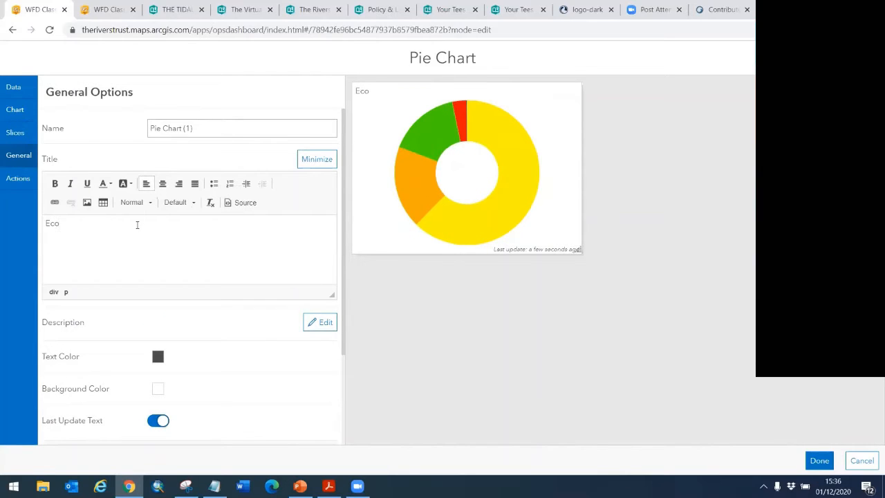
type("logical Status ")
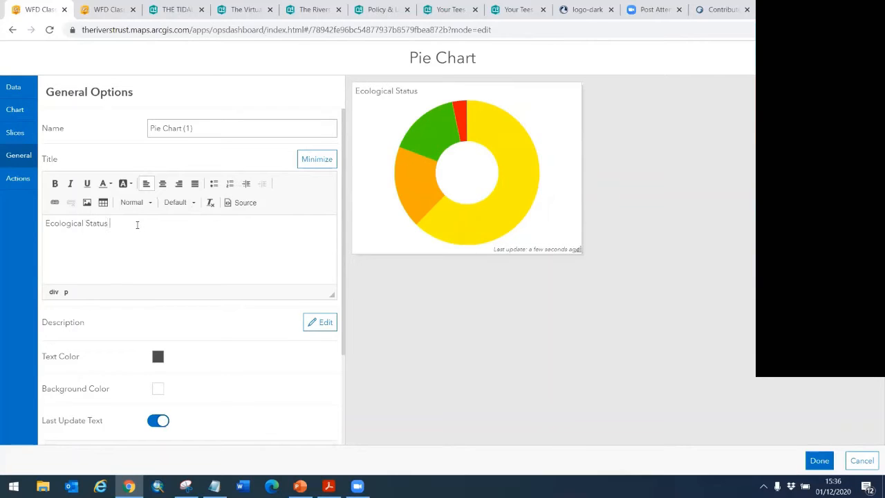
type("2019")
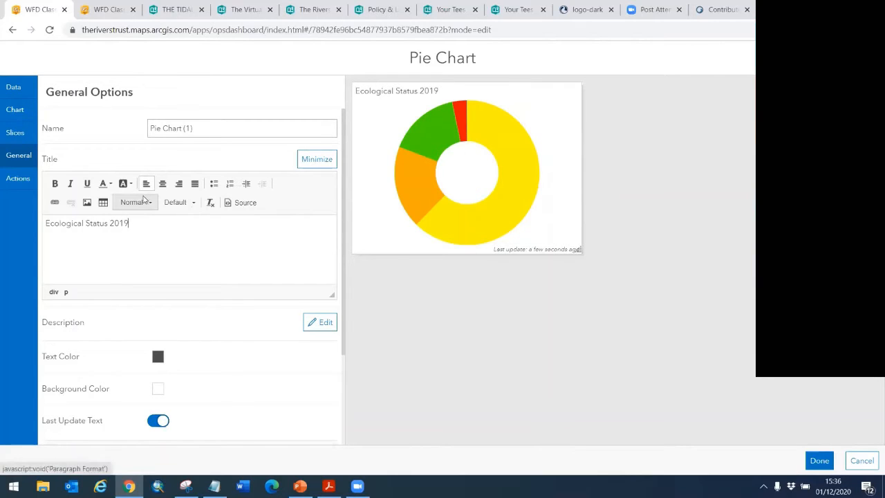
left_click(164, 187)
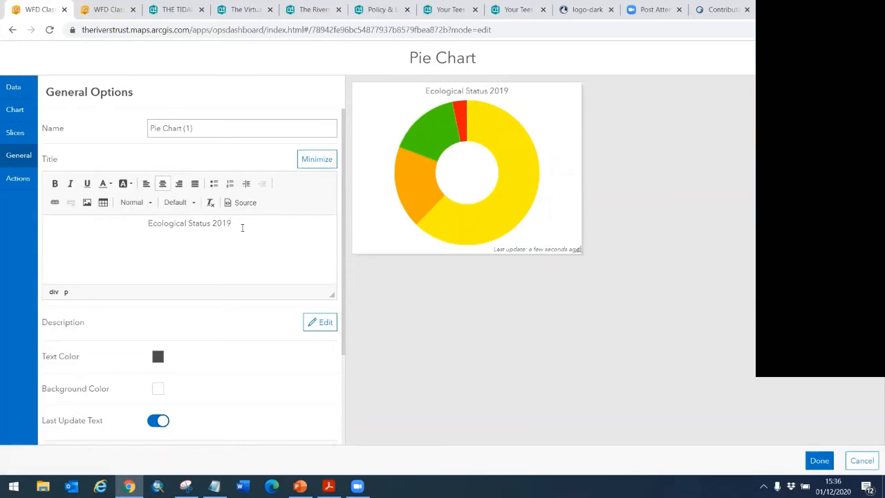
Format the pie chart title as bold Heading 3 text in dark blue.
left_click_drag(238, 225, 64, 200)
left_click(54, 183)
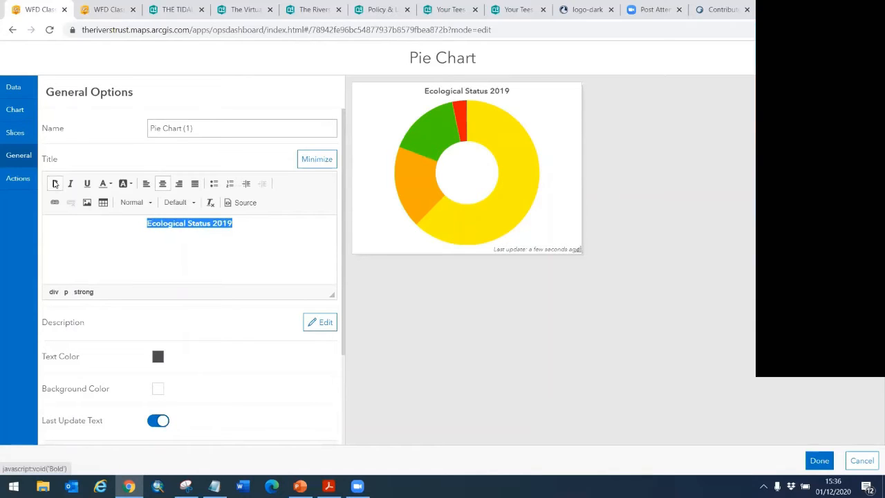
left_click(137, 207)
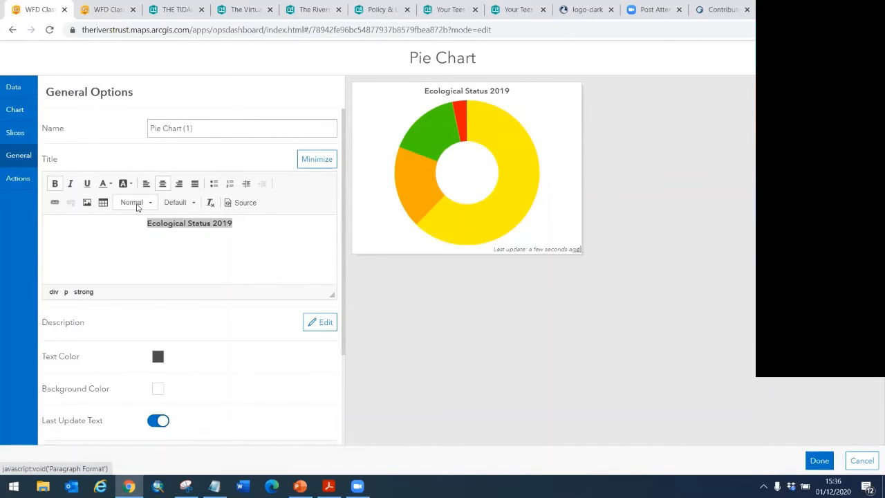
left_click(144, 301)
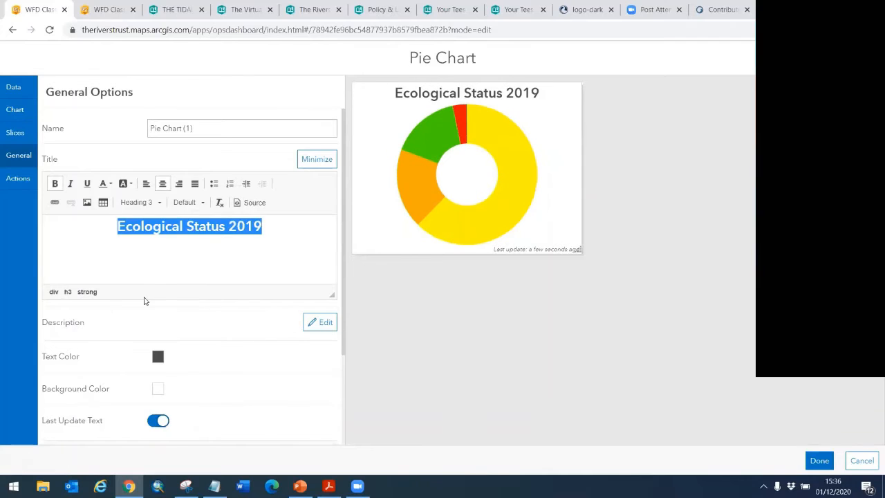
left_click(108, 186)
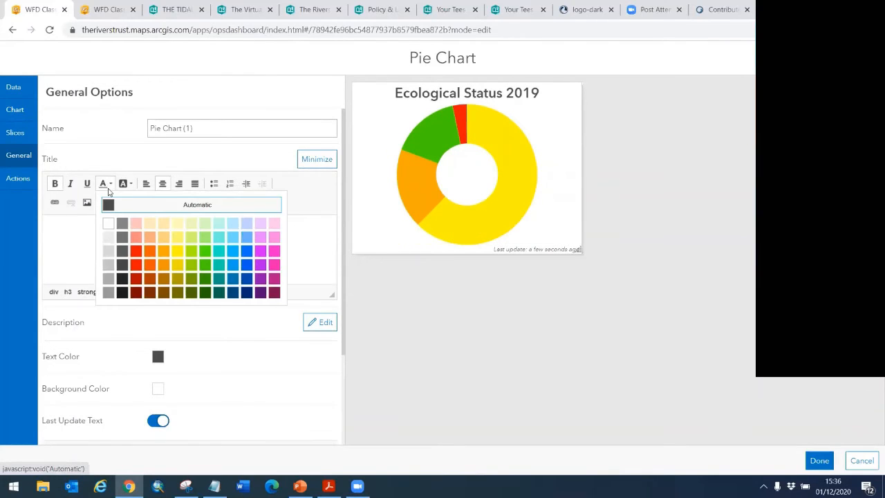
left_click(232, 278)
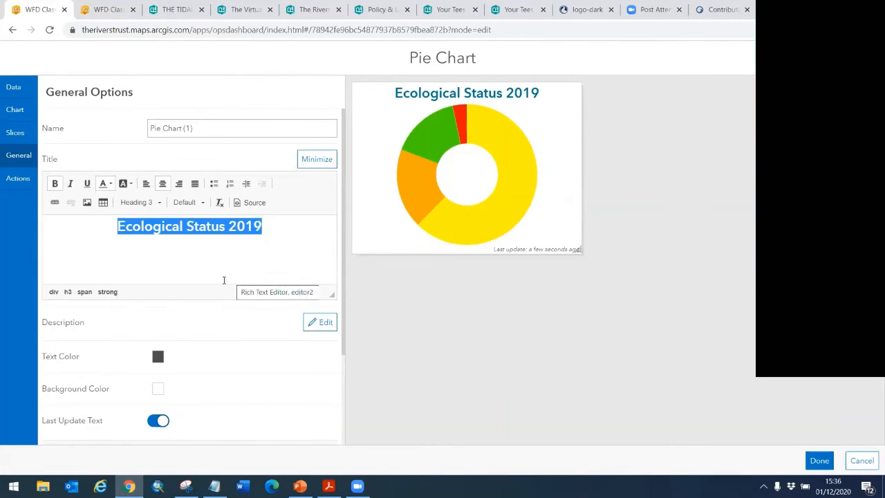
Turn off the pie chart's last update text and finish configuring the chart.
scroll(187, 317, "down", 2)
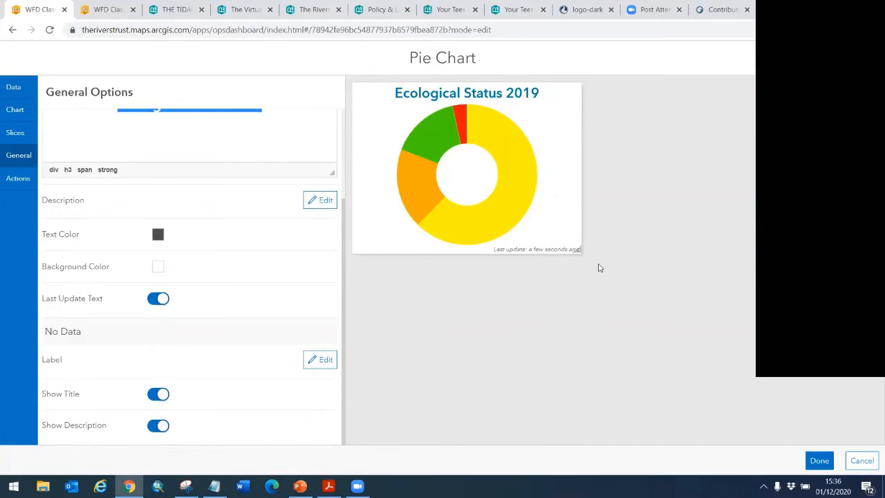
left_click(156, 297)
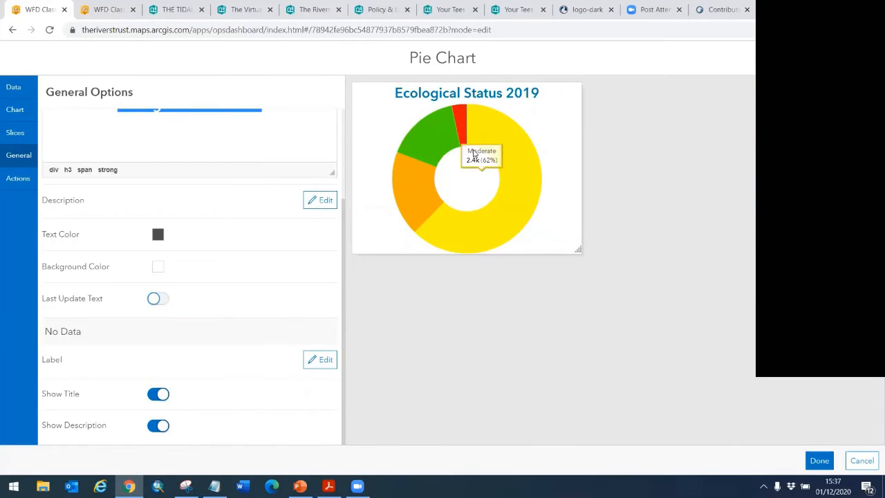
left_click(819, 461)
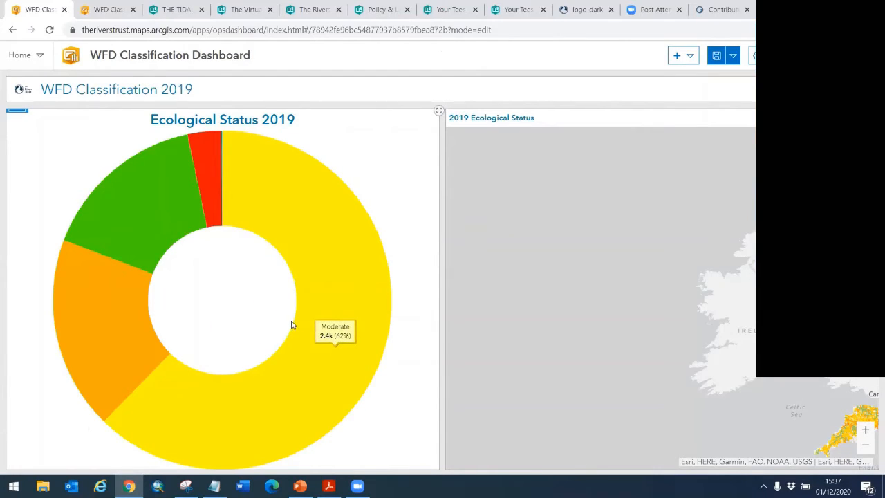
Add an Indicator element to the dashboard based on the WFD Ecological Status 2019 layer.
left_click(687, 58)
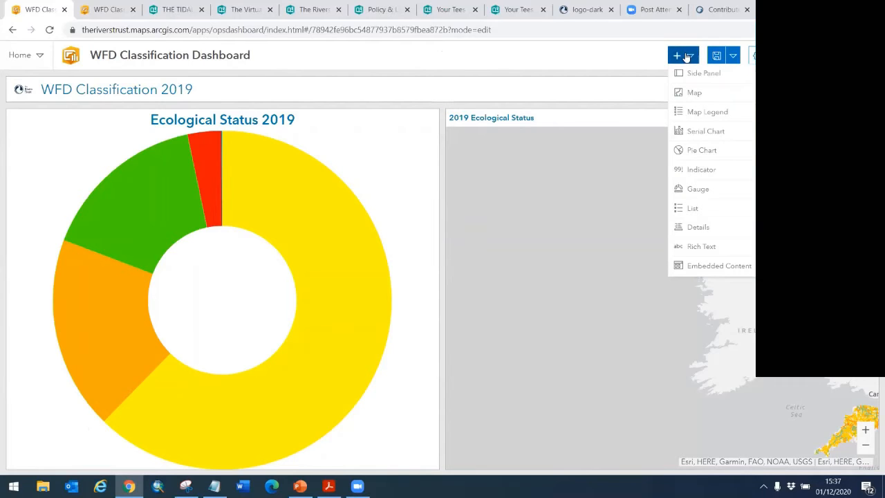
left_click(690, 173)
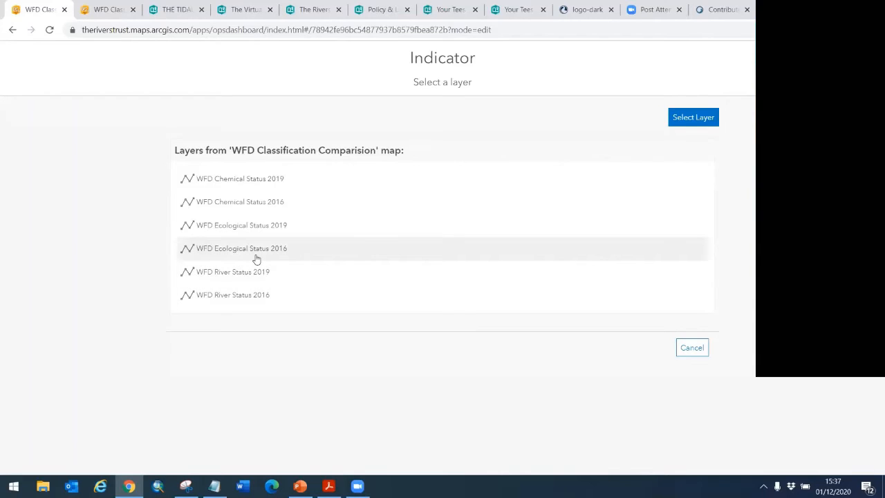
left_click(210, 224)
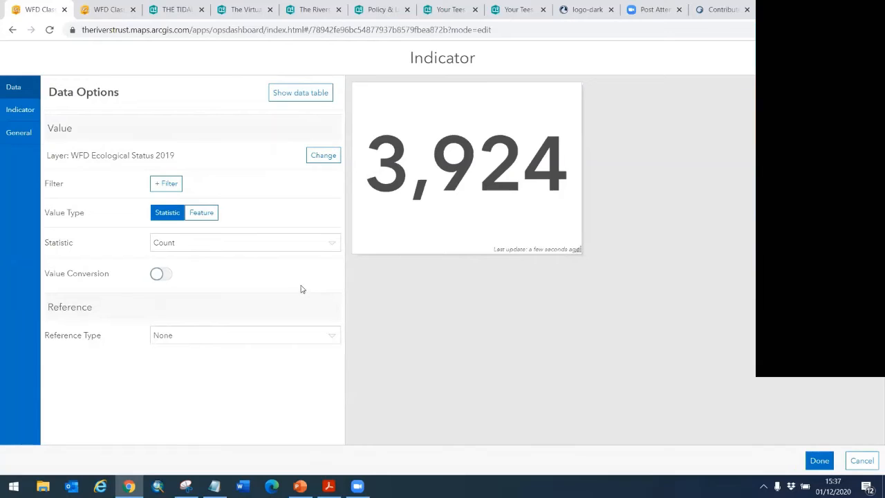
Set the indicator's top text to "No of waterbodies" and its bottom text to "within selection".
left_click(11, 113)
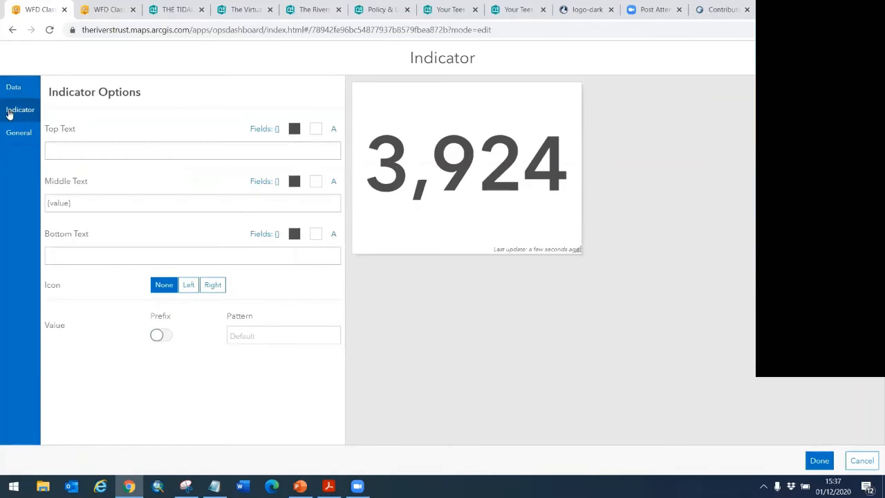
left_click(69, 152)
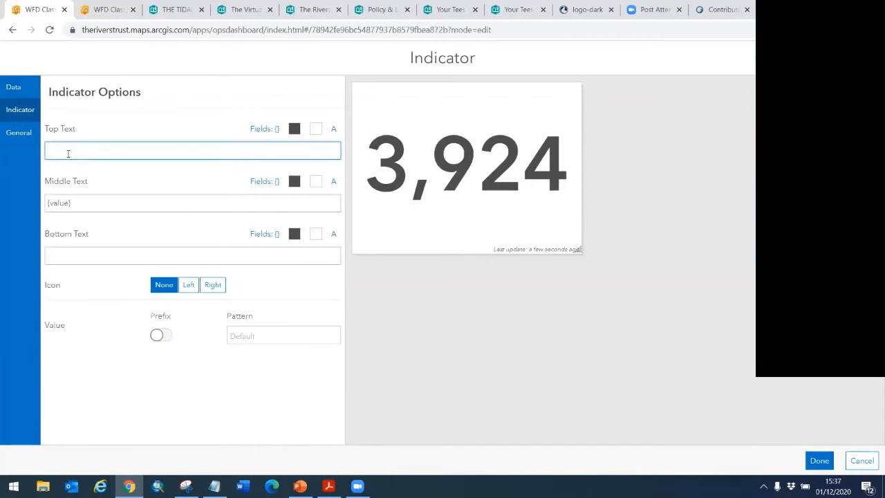
type("N")
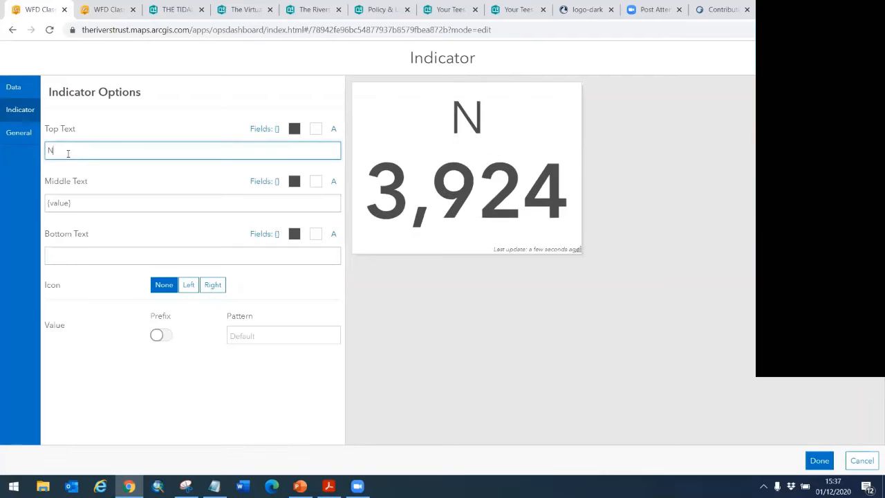
type("o of")
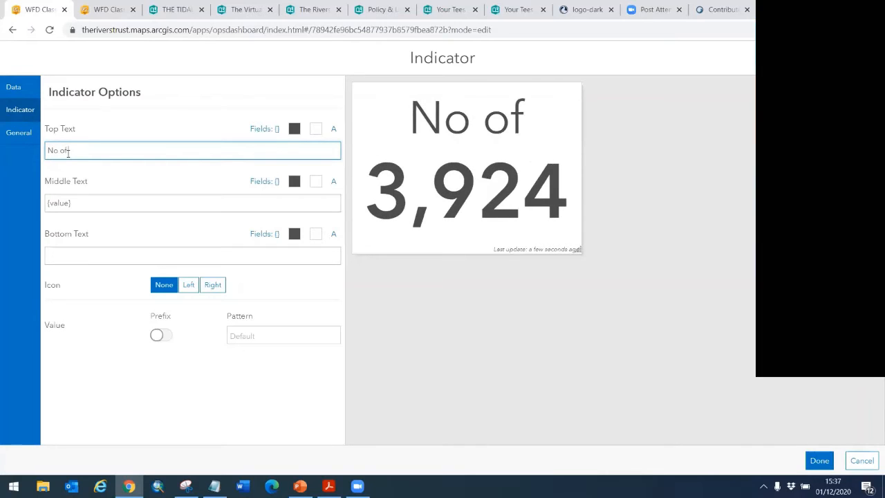
type(" waterbodies")
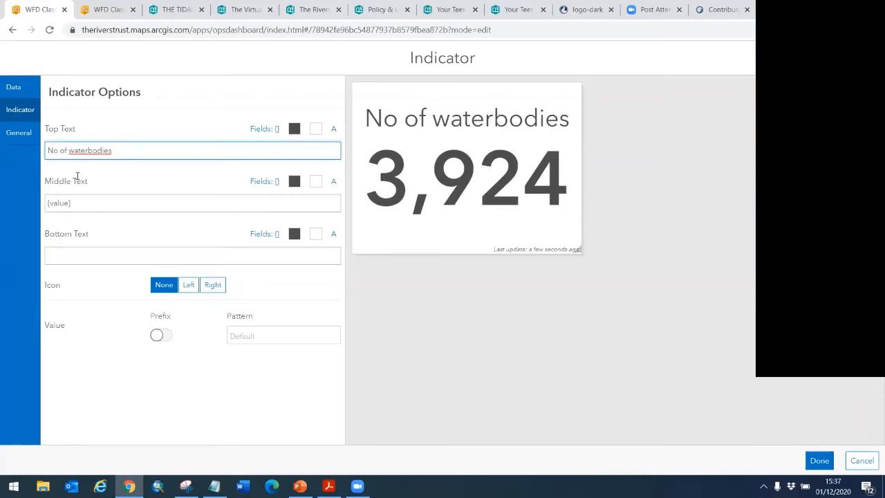
left_click(86, 254)
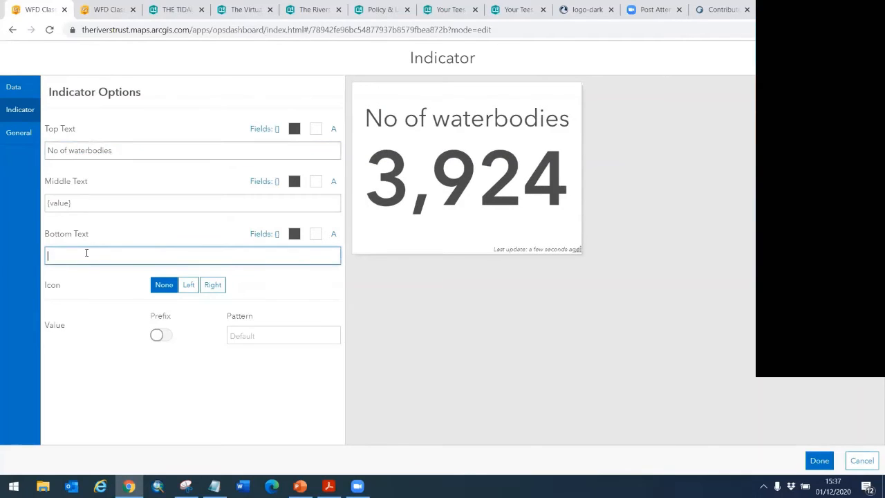
type("wi")
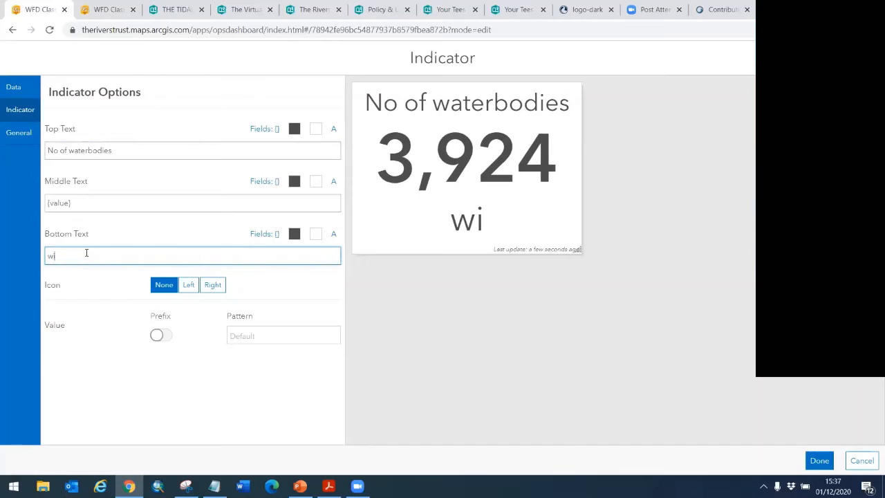
type("thin selection")
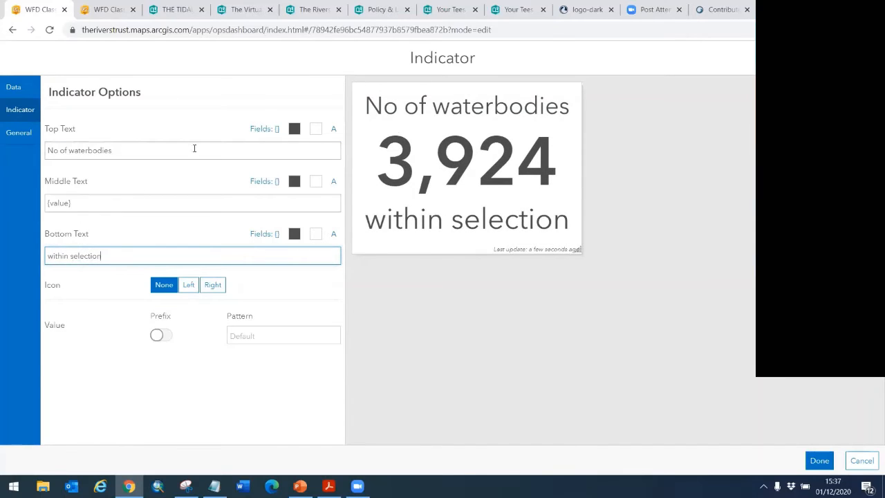
Color the indicator's top and middle text dark blue (#0084a8) and its bottom text a brighter blue (#00a9e6).
left_click(293, 129)
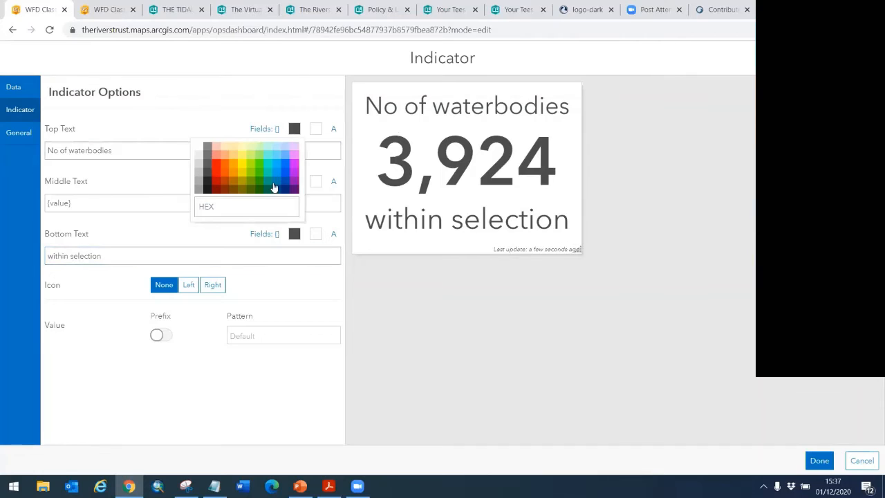
left_click(277, 187)
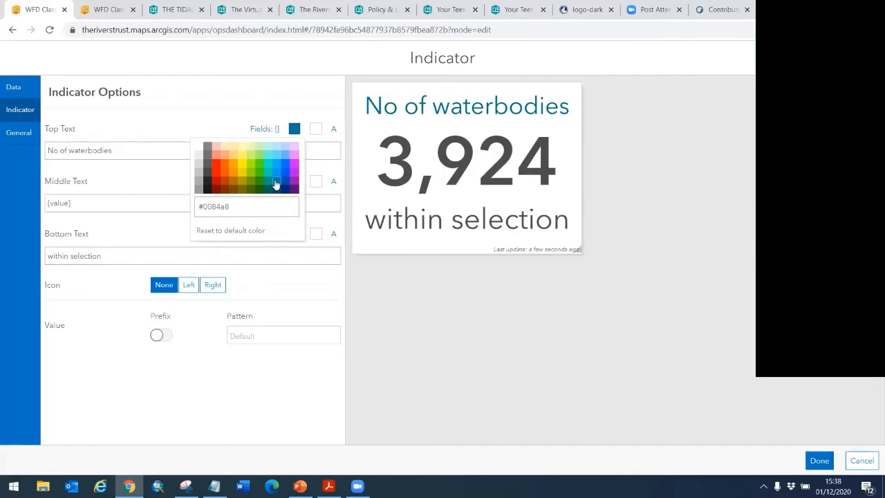
left_click(155, 184)
left_click(293, 181)
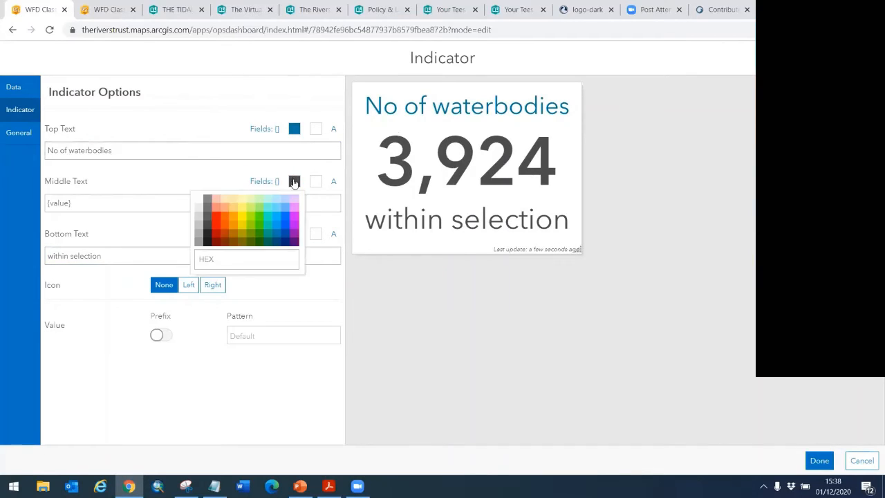
left_click(277, 234)
left_click(157, 235)
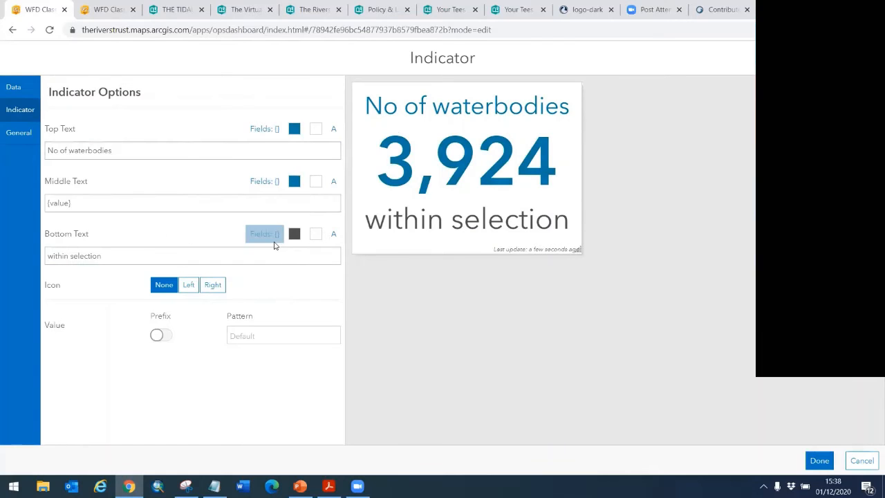
left_click(293, 233)
left_click(279, 282)
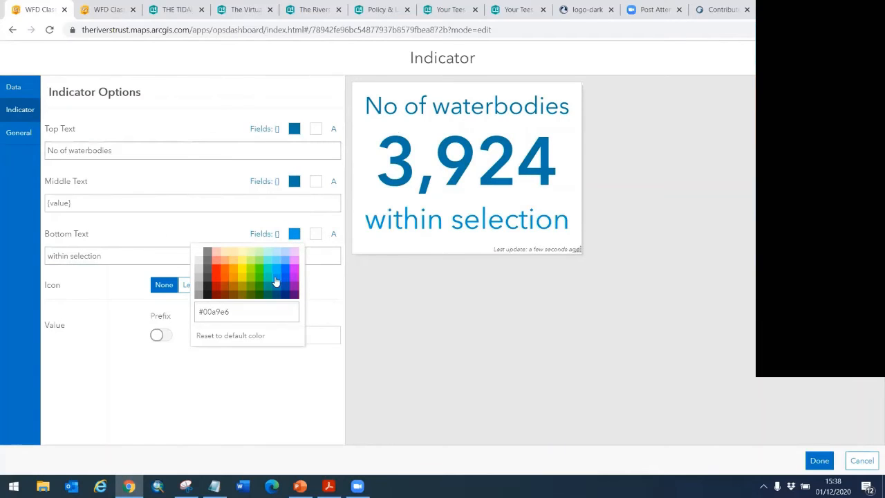
left_click(96, 285)
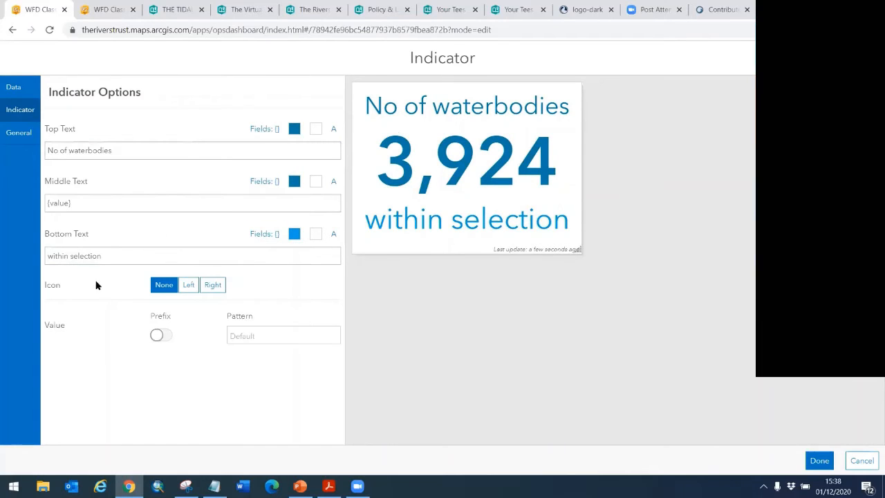
Add a water drop icon left of the indicator's value, color it #00a9e6, and finish configuring the indicator.
left_click(189, 285)
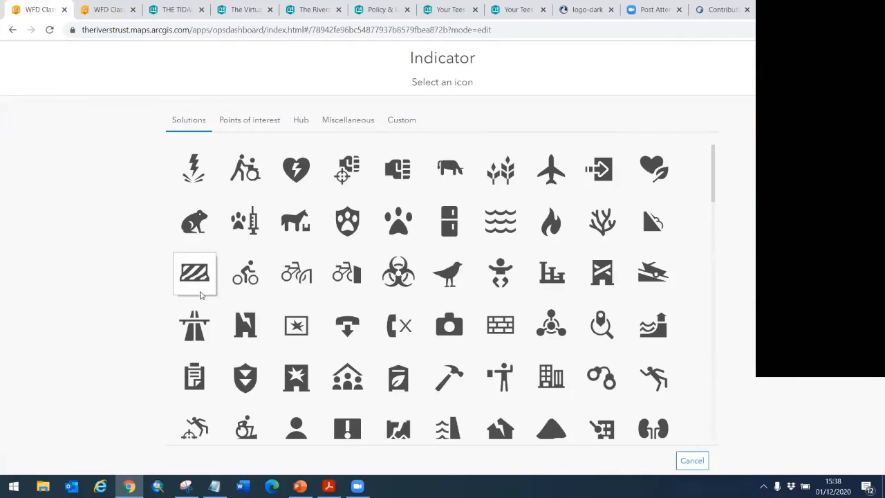
scroll(309, 286, "down", 15)
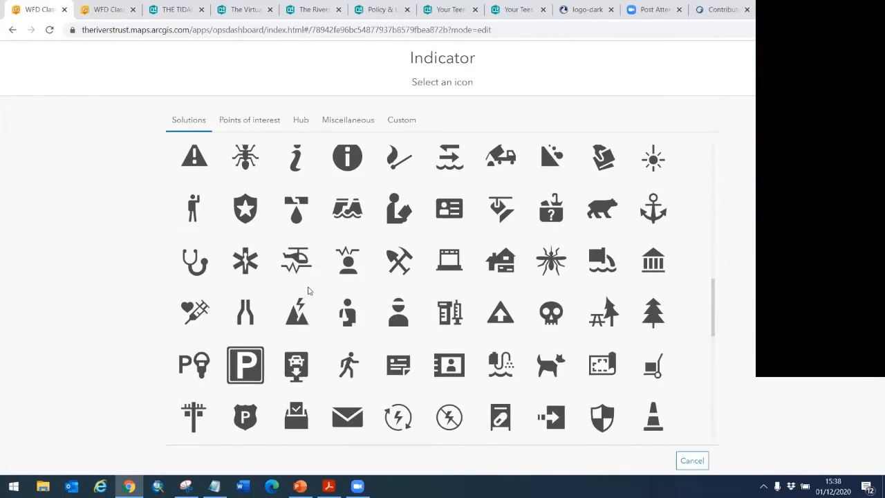
scroll(309, 291, "down", 5)
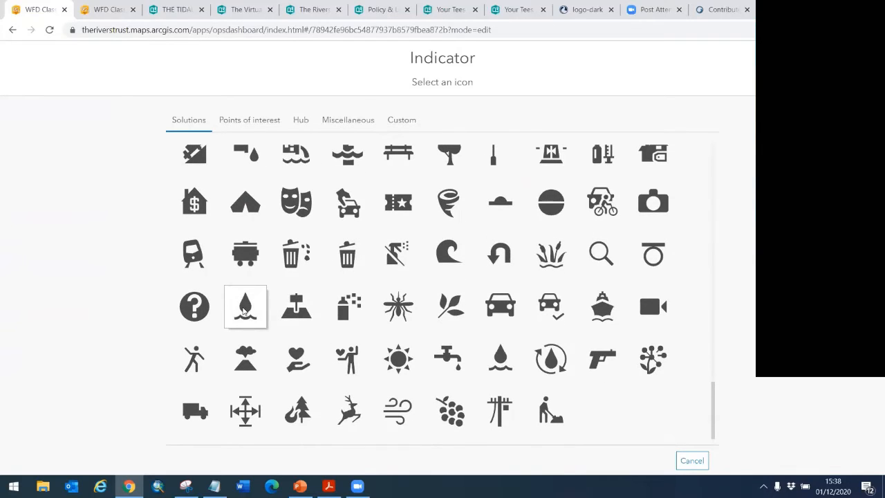
left_click(242, 308)
left_click(275, 286)
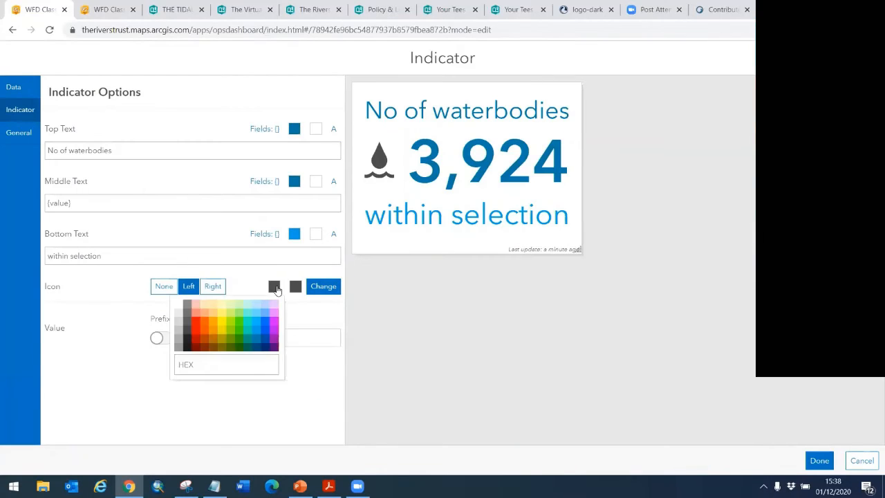
left_click(255, 335)
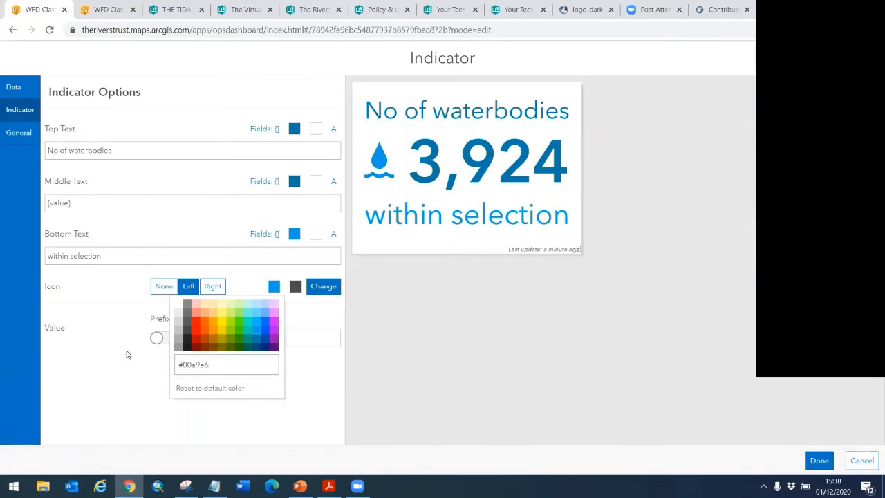
left_click(124, 327)
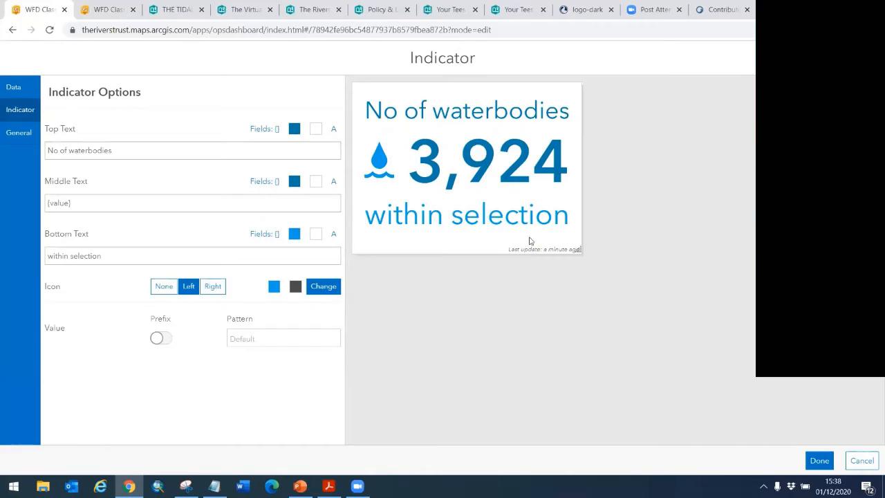
left_click(818, 462)
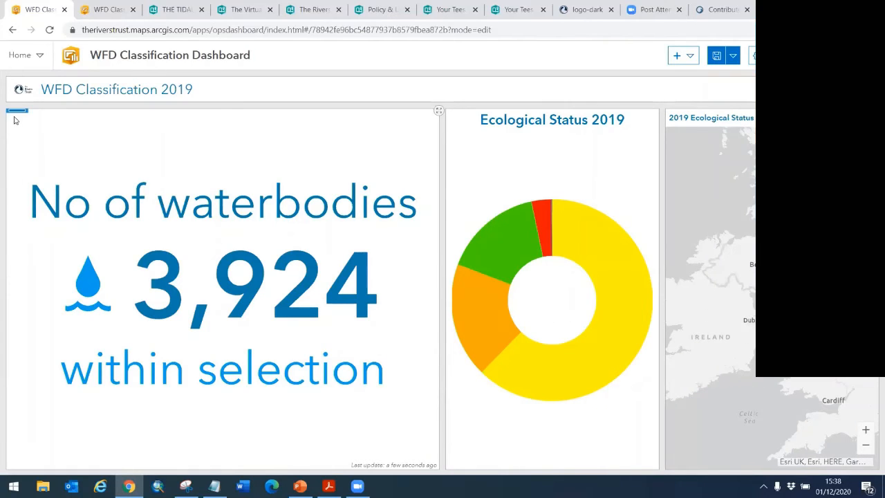
Dock the indicator beneath the pie chart, narrow their shared column to widen the map, and make the chart taller than the indicator.
mouse_move(15, 116)
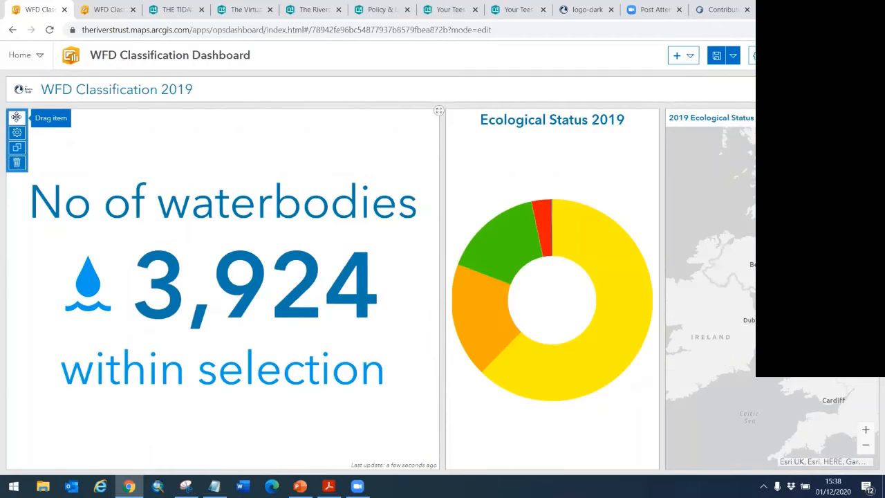
left_click_drag(17, 117, 552, 444)
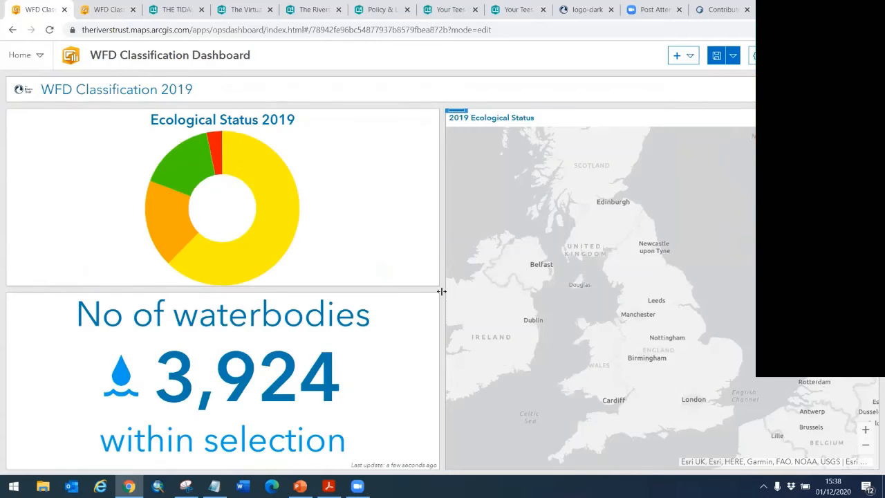
left_click_drag(441, 291, 314, 279)
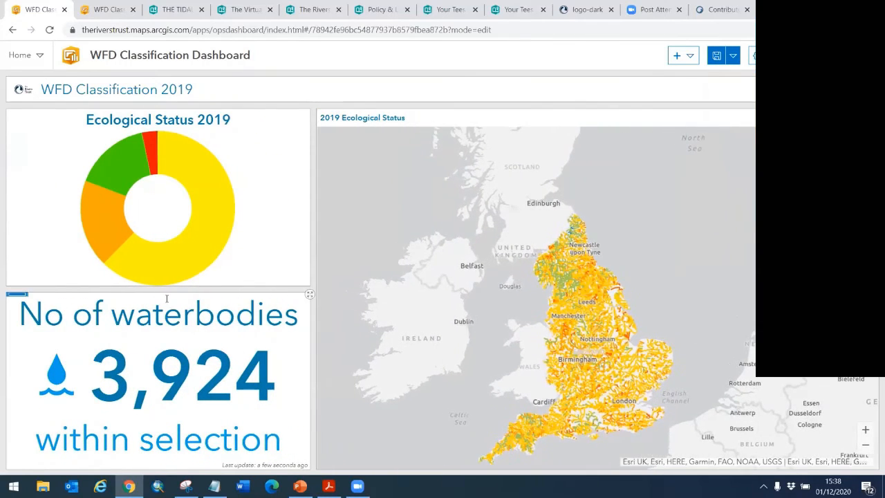
left_click_drag(167, 291, 168, 350)
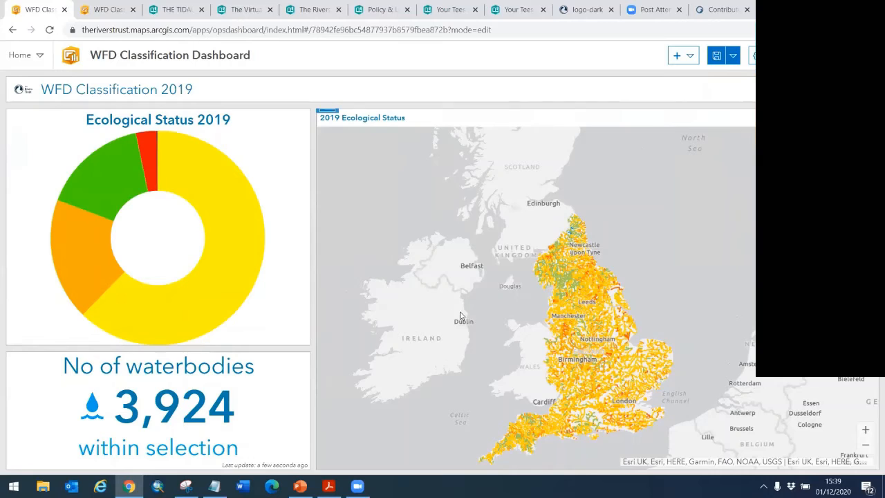
Add a category selector to the header with grouped values from the WFD Ecological Status 2019 layer.
left_click(684, 58)
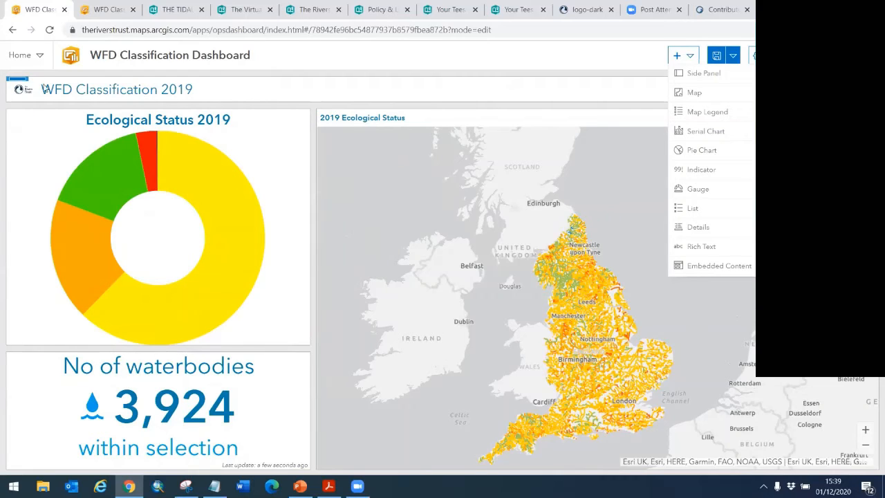
mouse_move(19, 83)
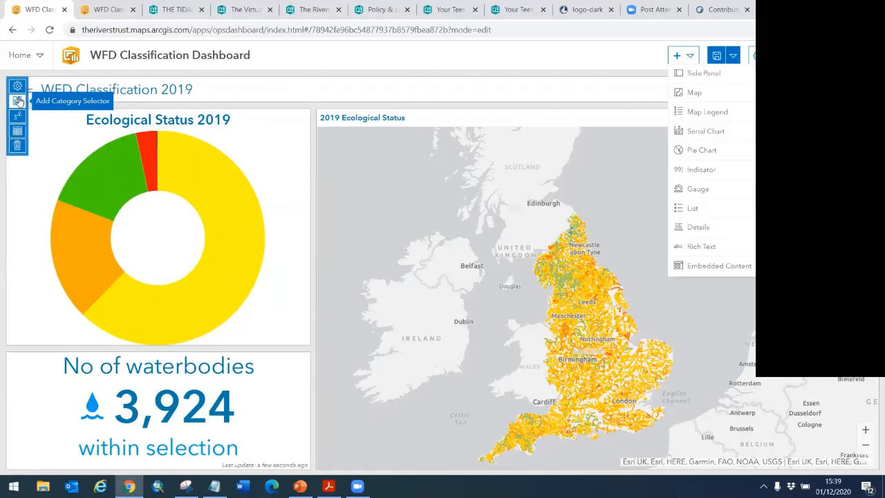
left_click(17, 101)
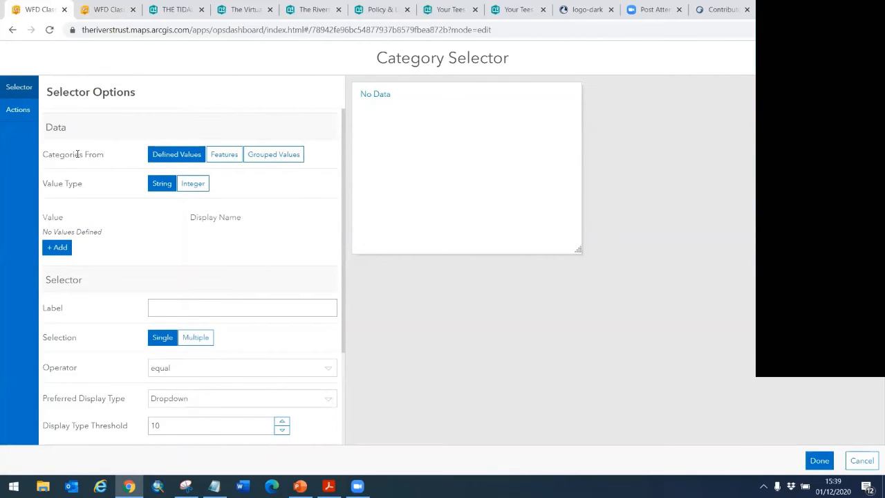
left_click(271, 154)
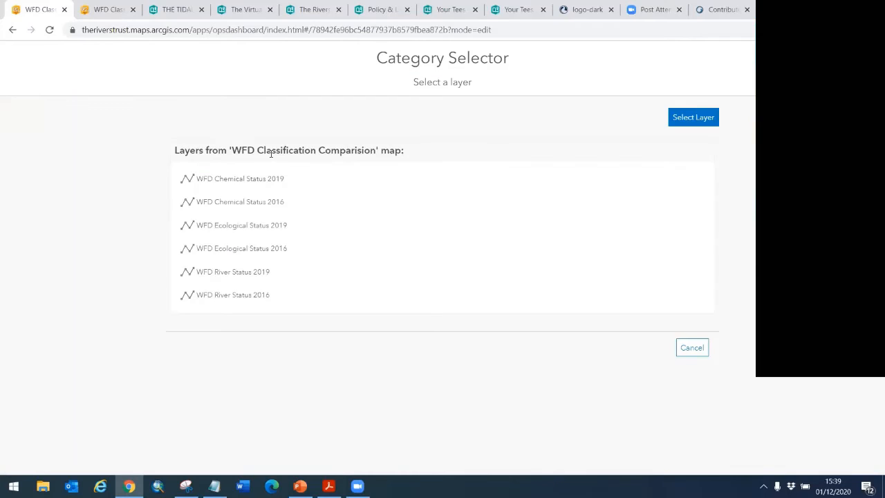
left_click(255, 227)
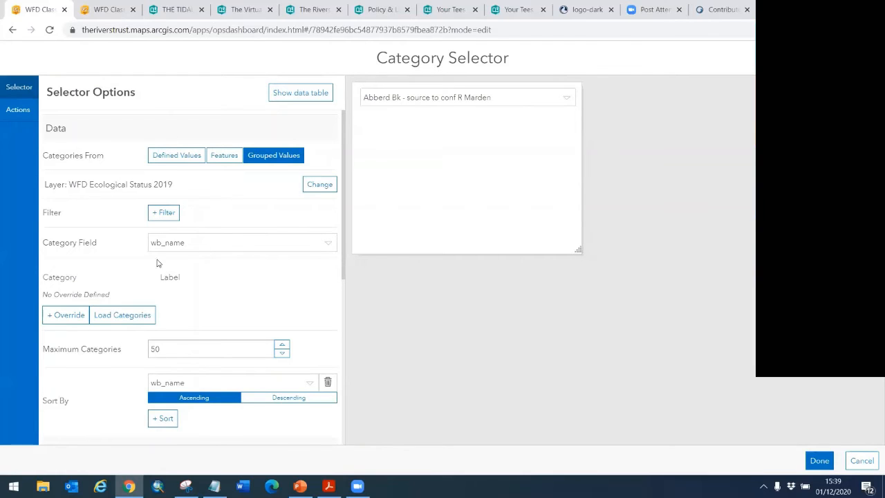
Set the selector's category field to CaBACatchm and its maximum categories to 110.
left_click(216, 244)
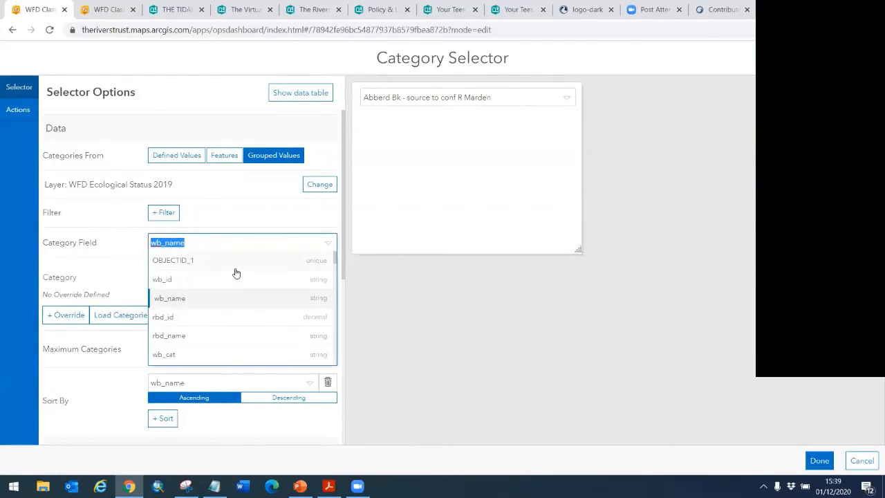
scroll(239, 300, "down", 5)
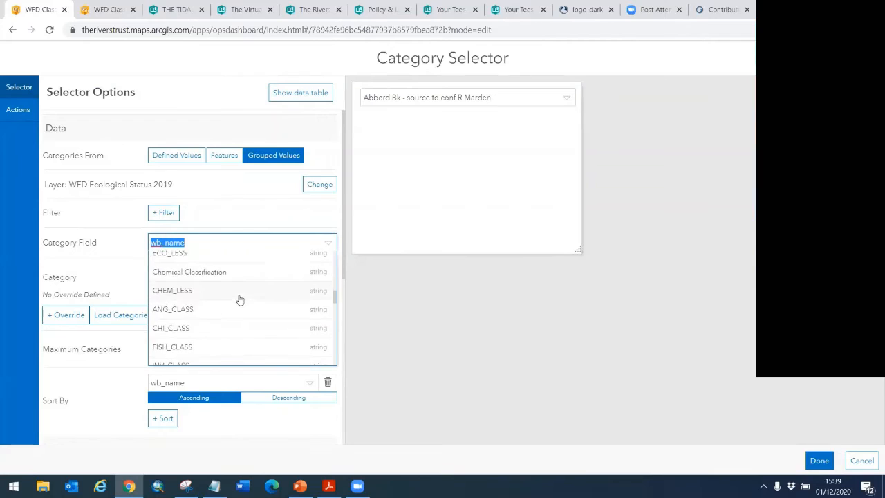
scroll(239, 300, "down", 8)
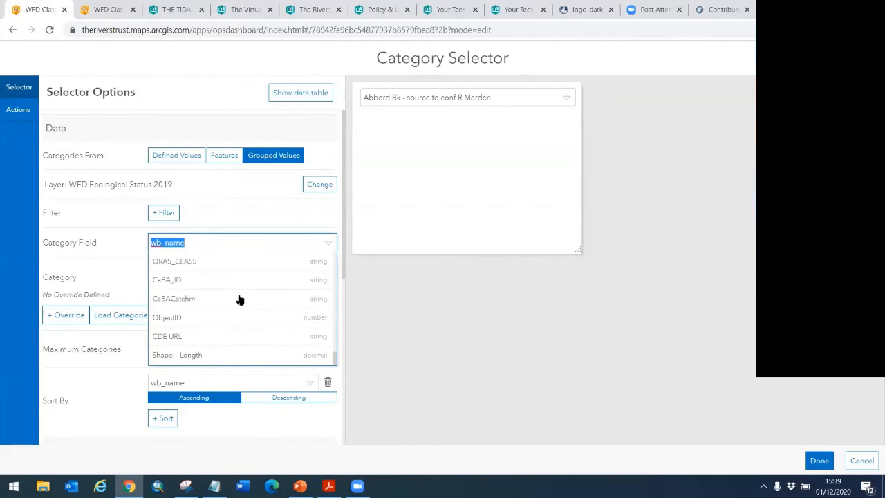
left_click(238, 300)
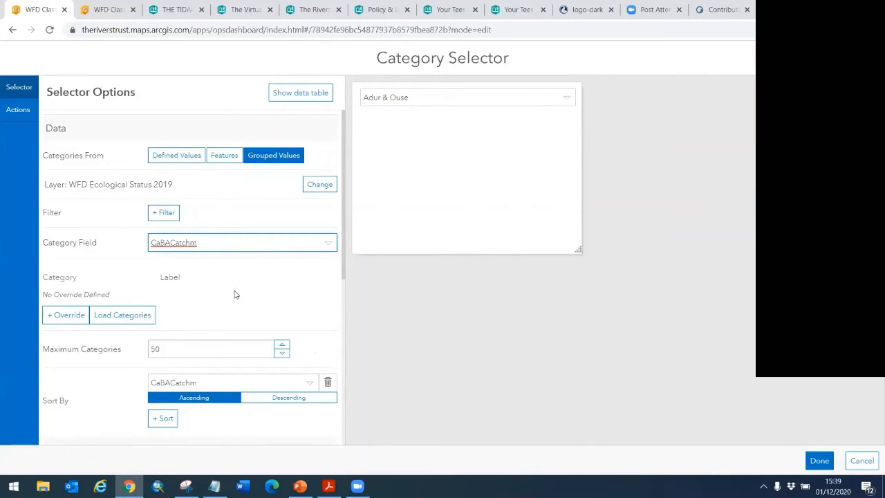
scroll(234, 294, "down", 3)
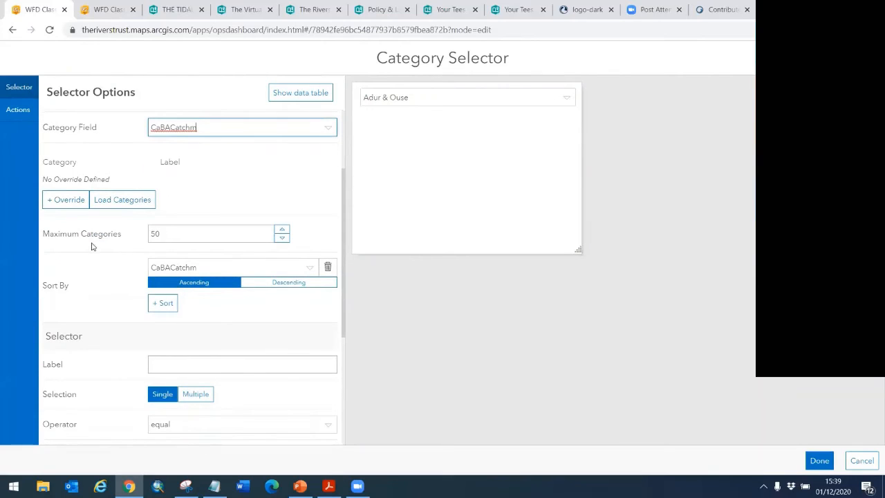
left_click_drag(164, 232, 147, 241)
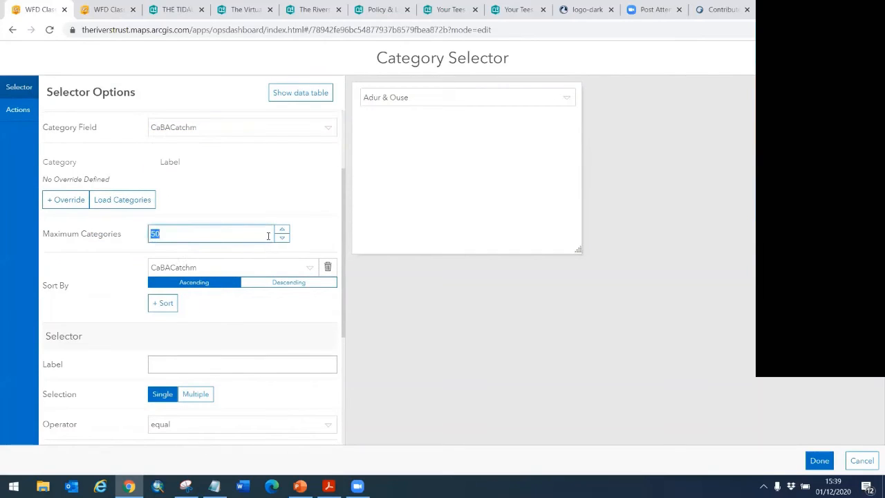
type("110")
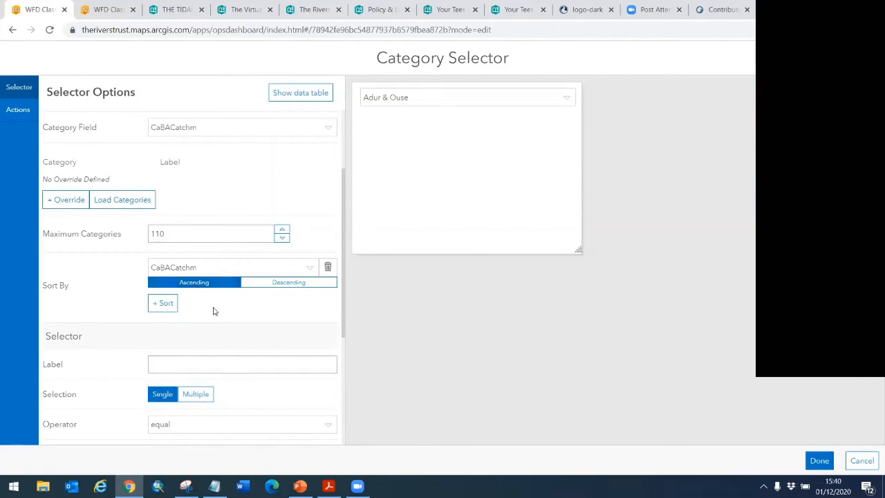
Label the category selector "Choose your CaBA Catchment".
scroll(212, 312, "down", 1)
scroll(212, 311, "down", 1)
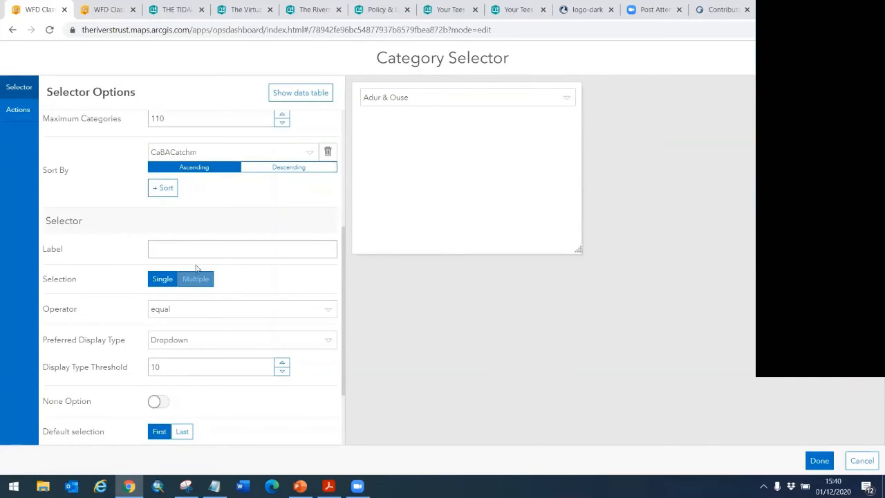
left_click(178, 249)
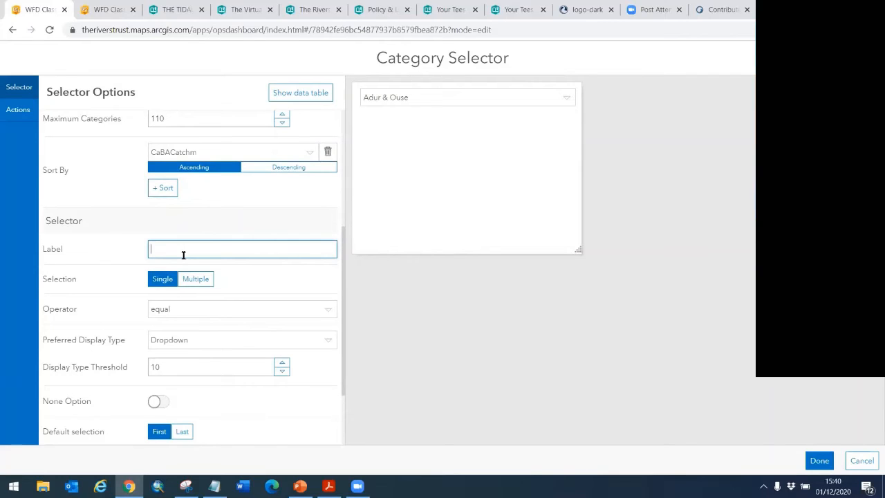
type("Cho")
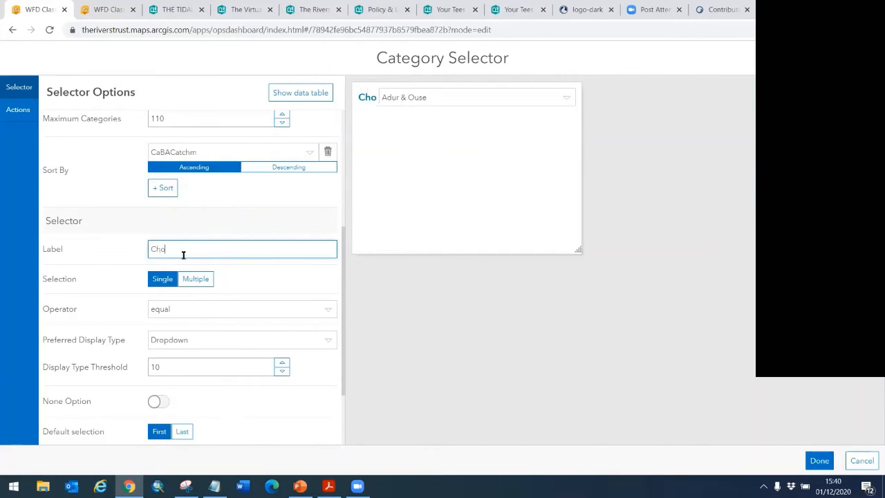
type("se")
key("BackSpace")
key("BackSpace")
type("ose your ")
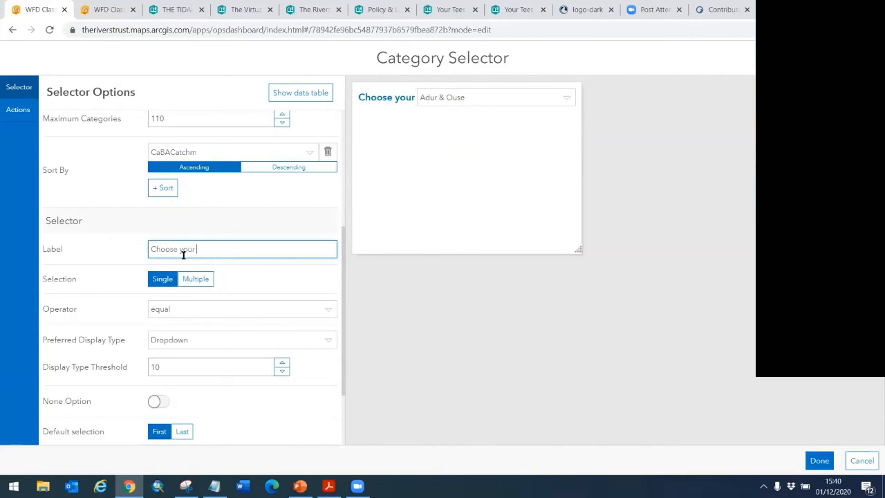
type("CaBA Catchmetn")
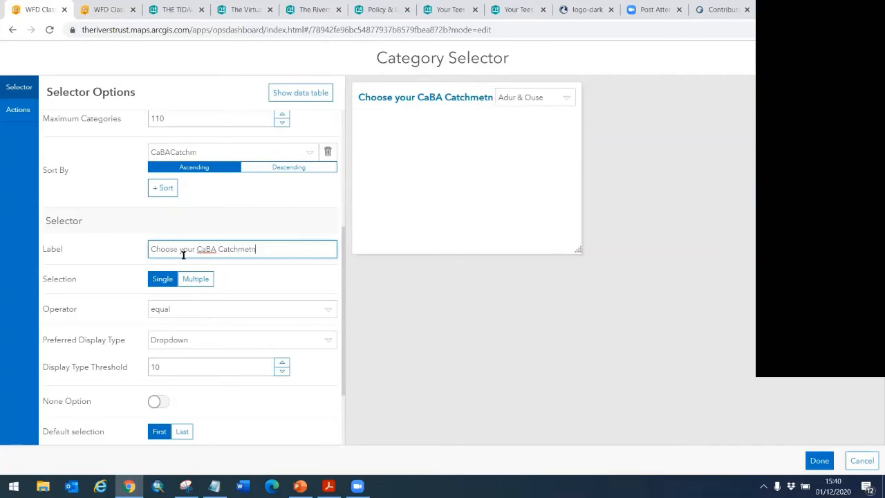
key("BackSpace")
type("nt")
Allow multiple selection in the category selector and set its display type threshold to 100.
left_click(197, 280)
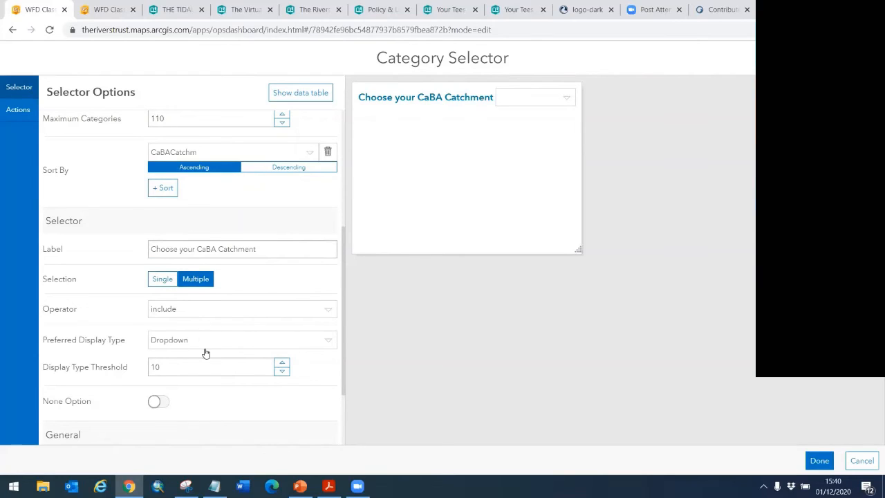
left_click(167, 370)
type("0")
Enable the selector's None option and label it "All Catchments".
left_click(216, 400)
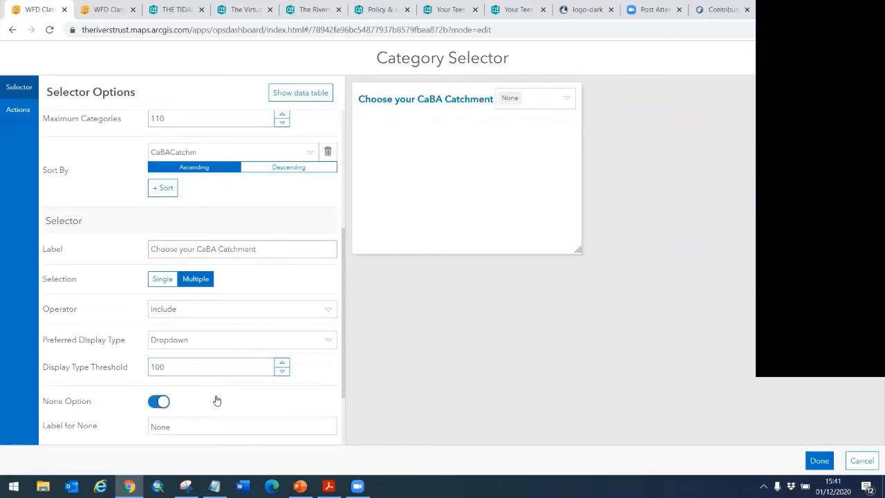
scroll(216, 402, "down", 2)
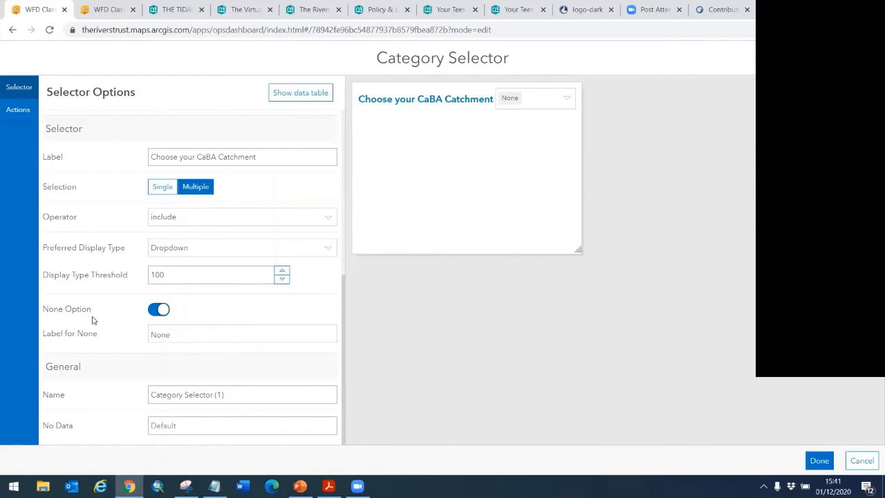
double_click(171, 333)
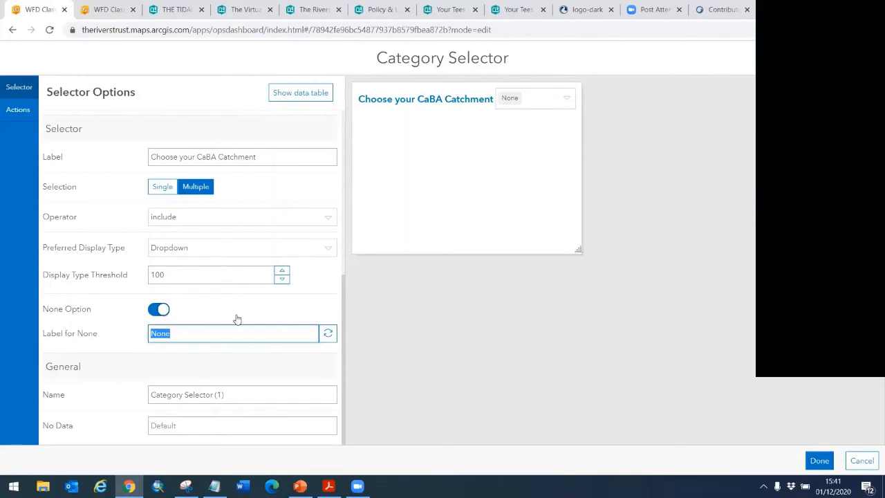
type("All")
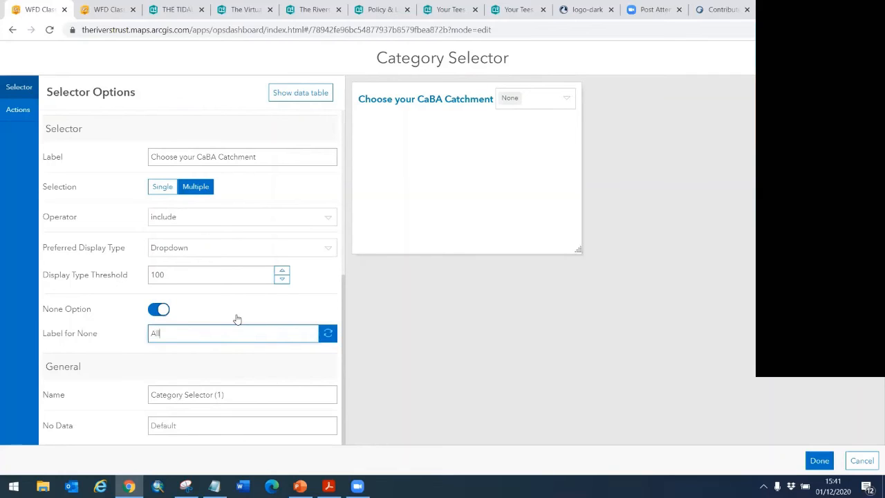
type(" Catchments")
left_click(329, 334)
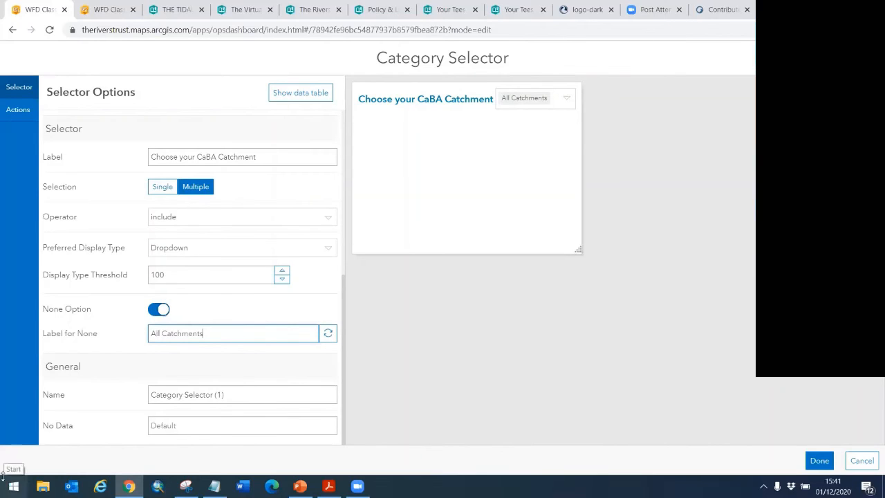
Make the category selector filter Pie Chart (1), Indicator (1) and the WFD Ecological Status 2019 layer, and apply its configuration.
left_click(18, 112)
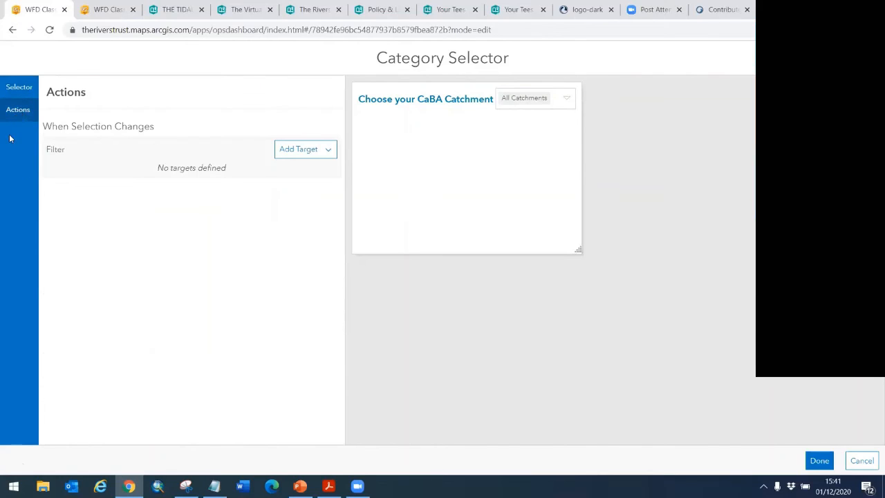
left_click(295, 151)
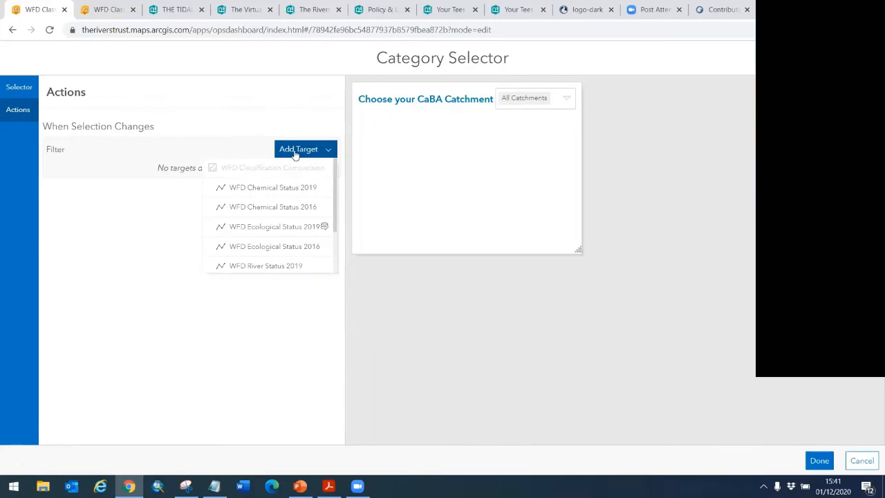
scroll(286, 219, "down", 2)
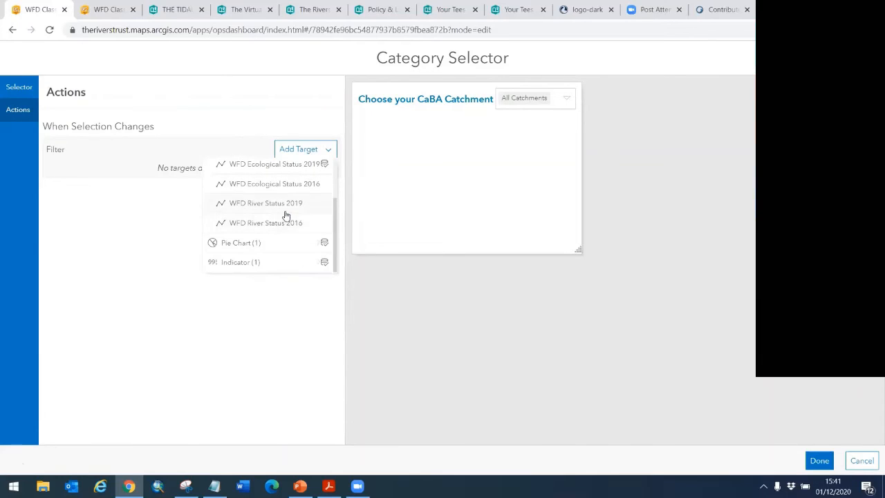
left_click(277, 242)
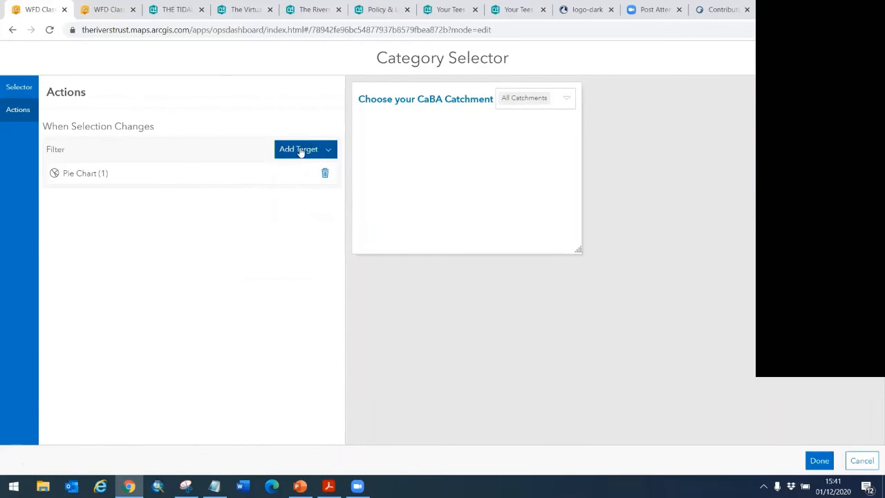
left_click(300, 152)
left_click(265, 263)
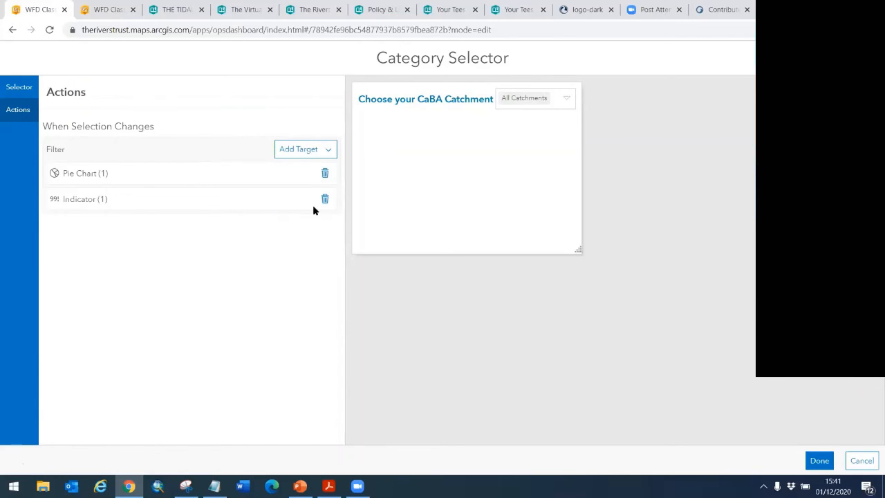
left_click(309, 152)
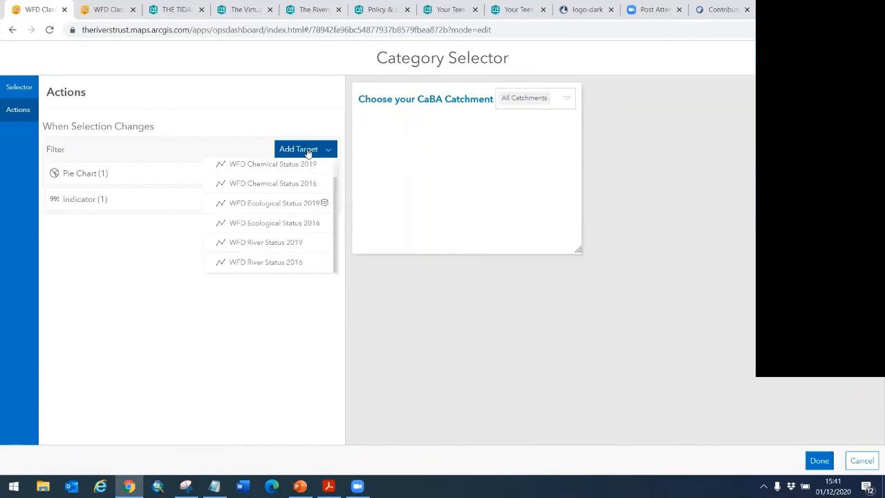
left_click(280, 204)
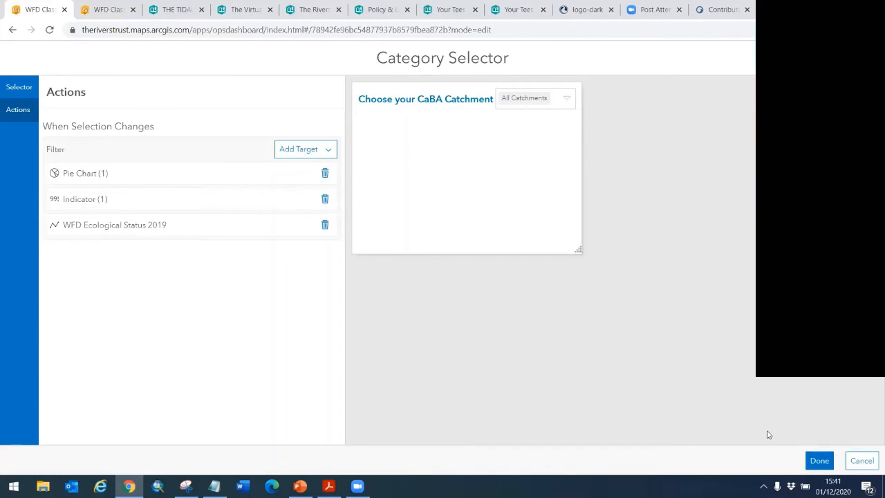
left_click(819, 459)
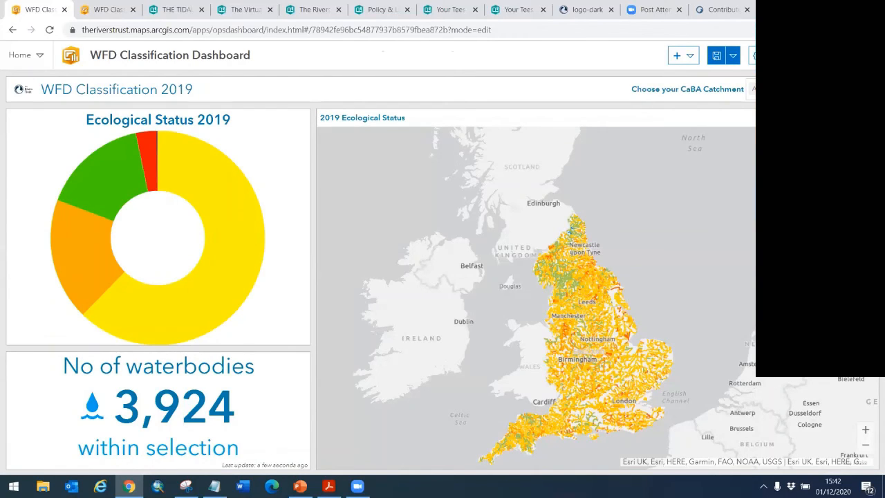
Test the catchment selector by choosing Alt Crossens and examine the filtered chart, indicator and map.
left_click(751, 89)
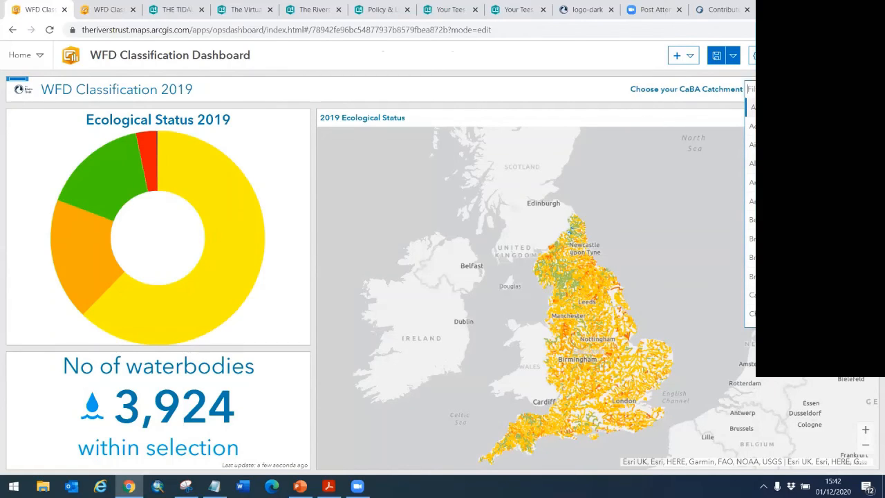
left_click(751, 163)
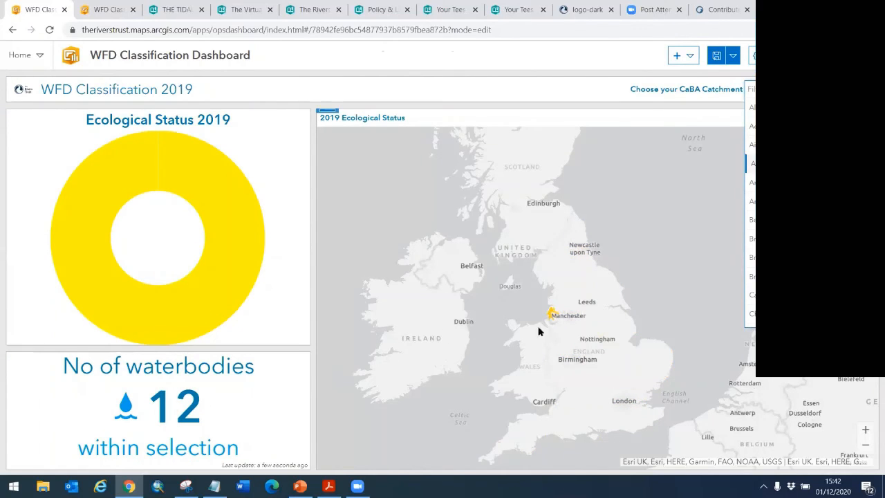
scroll(551, 320, "up", 2)
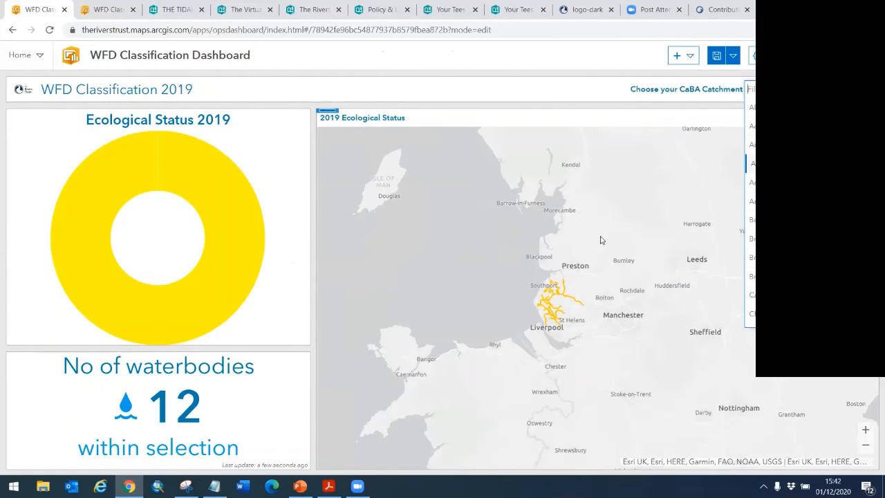
Reopen the category selector's configuration and add a filter condition where rbd_name equals North West.
left_click(614, 89)
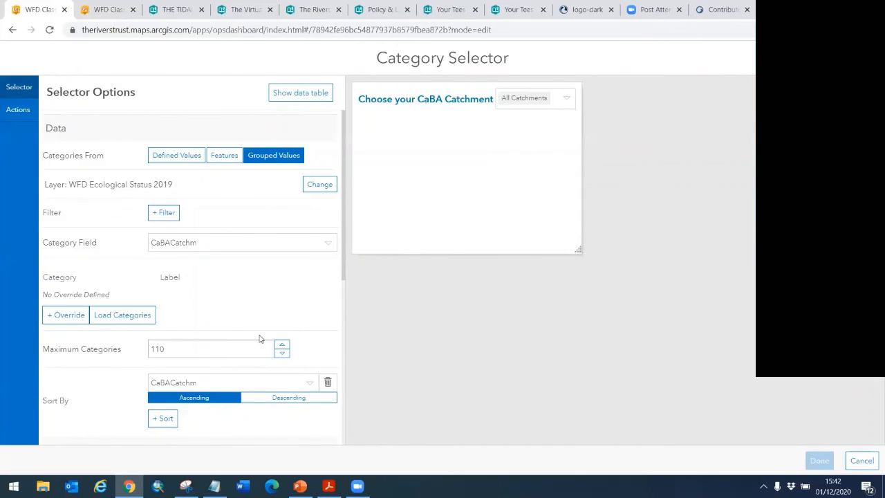
left_click(166, 214)
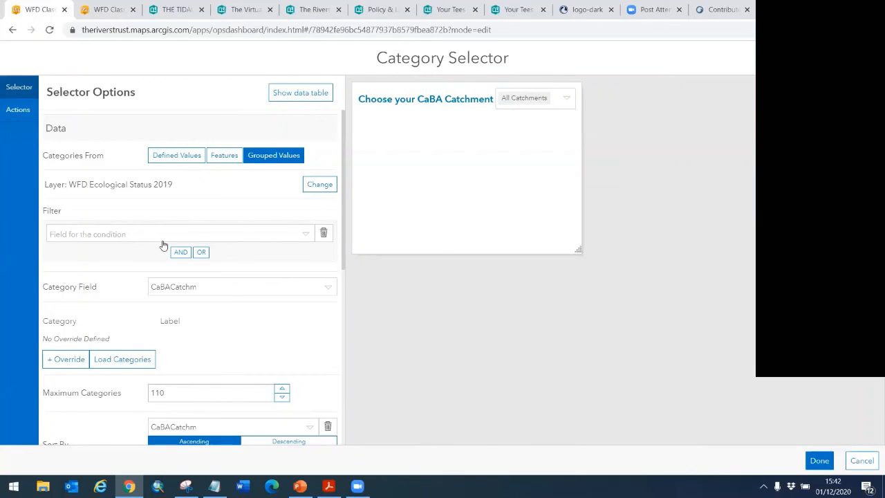
left_click(152, 233)
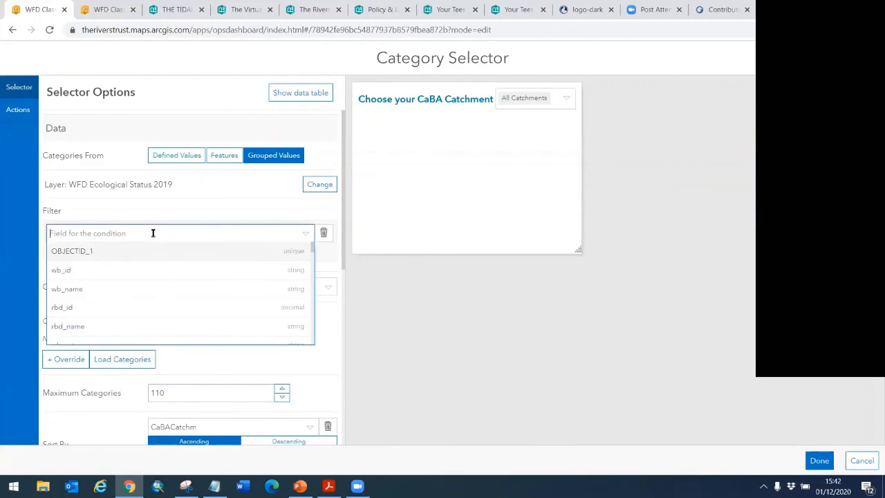
left_click(119, 327)
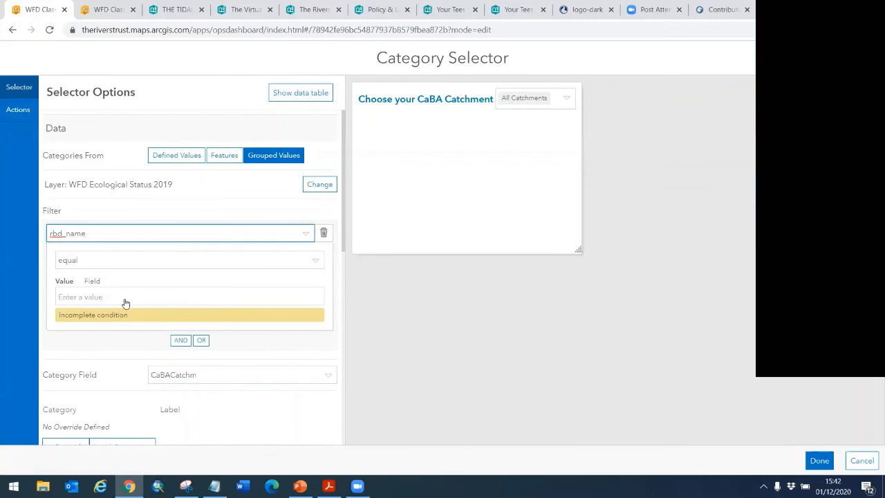
left_click(124, 298)
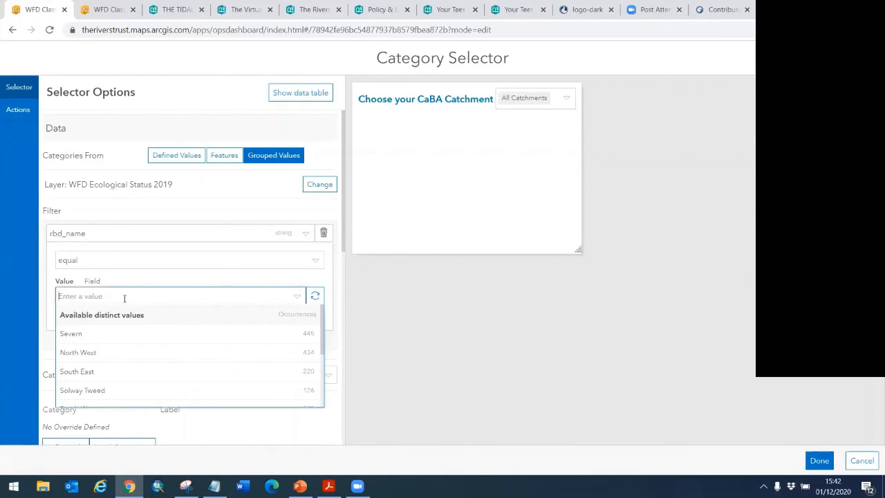
left_click(113, 354)
Add an OR condition where rbd_name equals Solway Tweed to the selector's filter and apply the configuration.
scroll(140, 325, "down", 1)
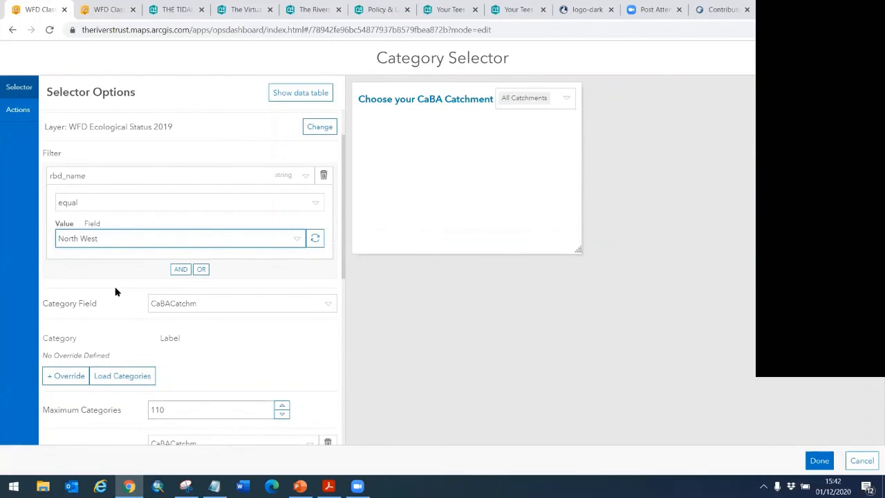
left_click(200, 269)
left_click(200, 312)
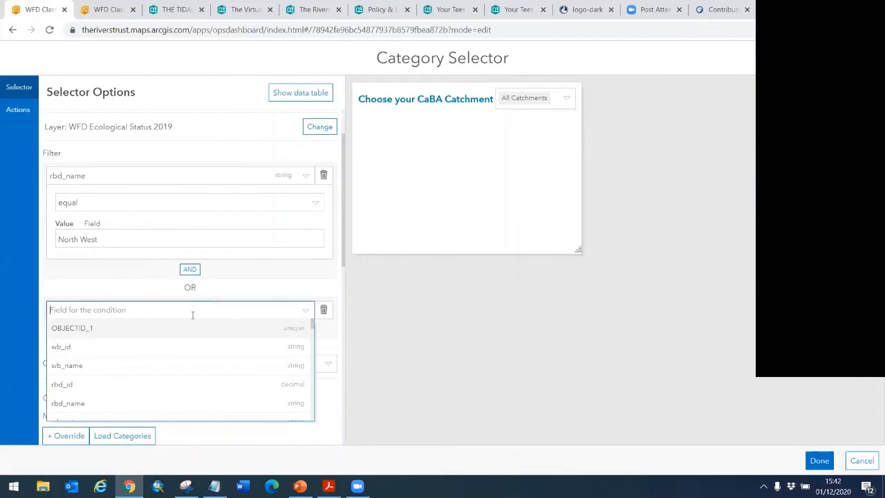
left_click(172, 395)
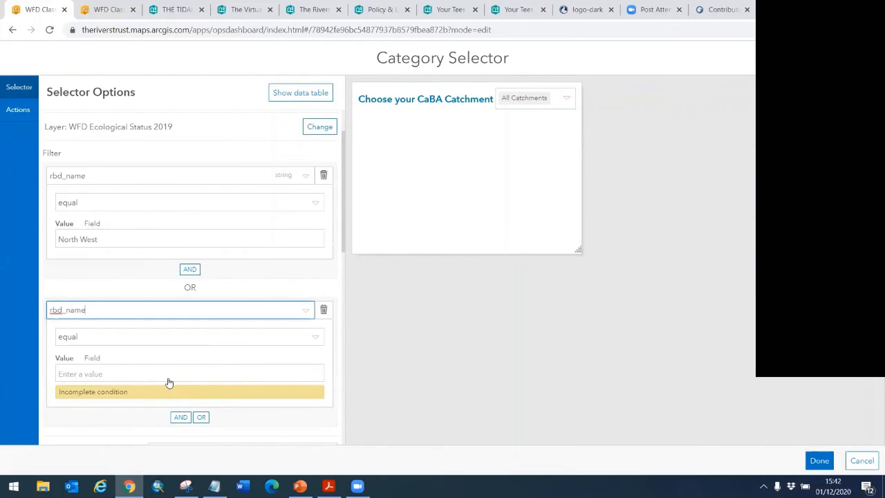
left_click(168, 374)
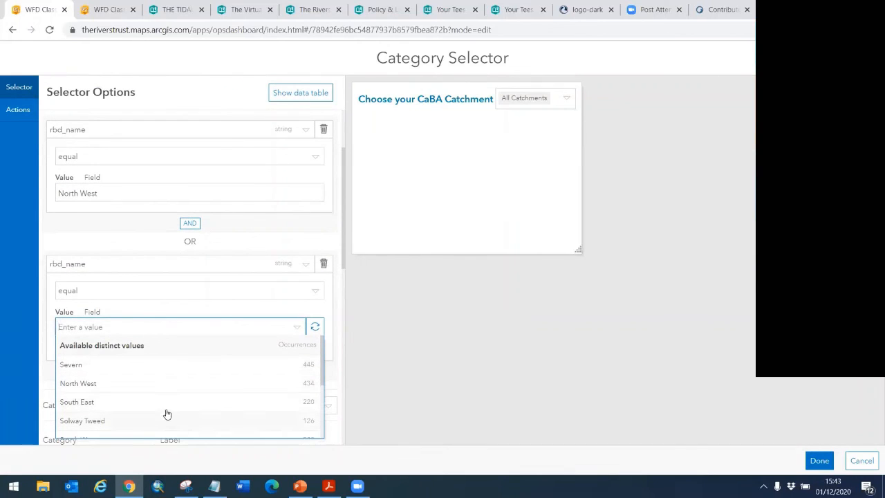
left_click(166, 418)
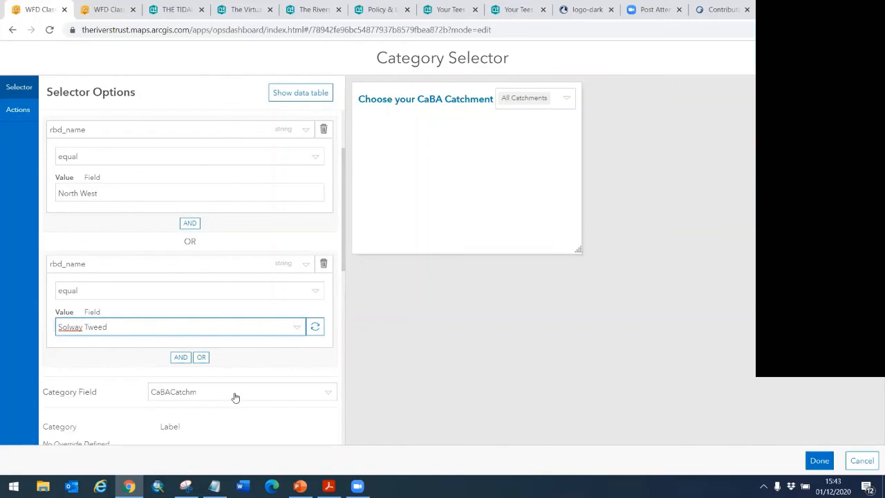
left_click(818, 460)
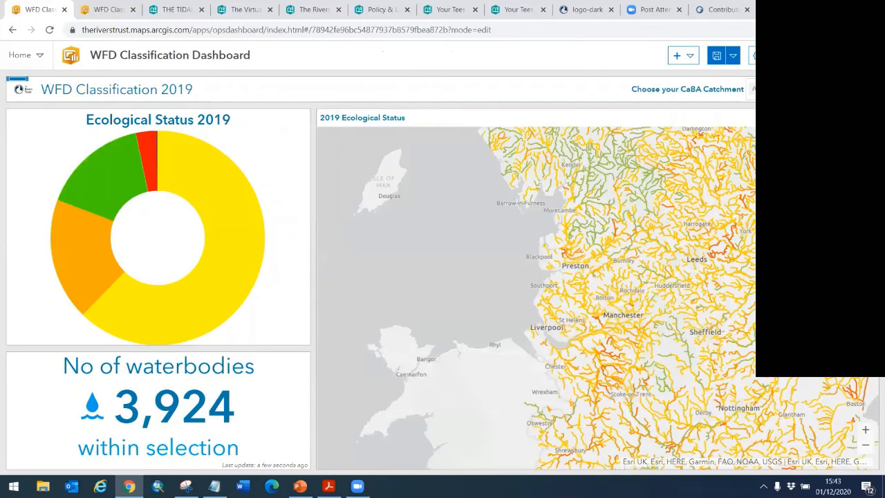
Test multiple selection in the catchment selector with five catchments, including Upper Mersey, Alt Crossens and Lower Mersey.
left_click(751, 89)
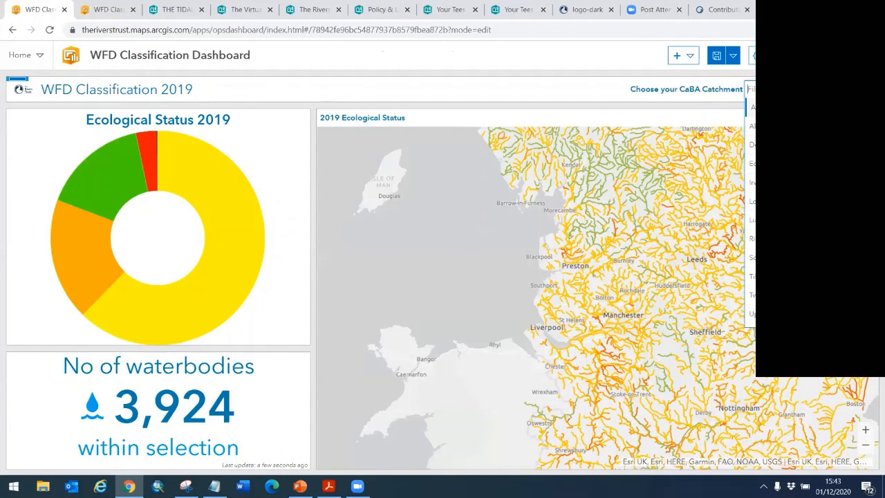
left_click(752, 314)
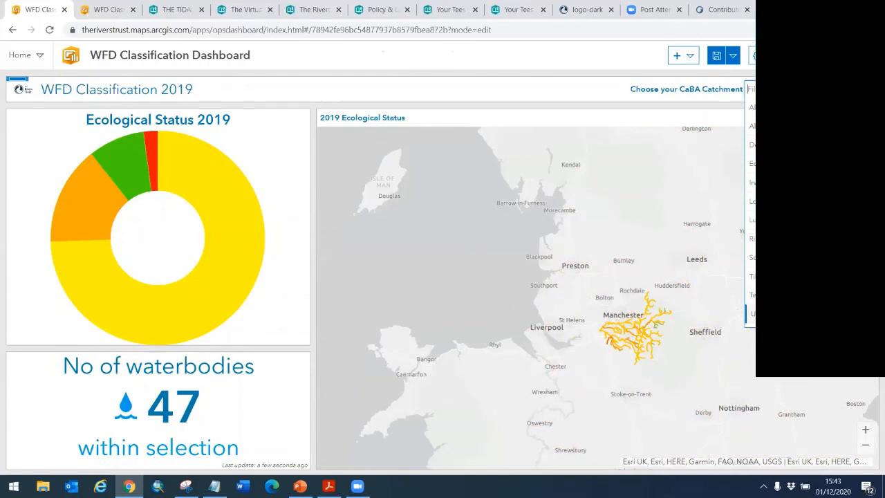
left_click(752, 125)
left_click(752, 201)
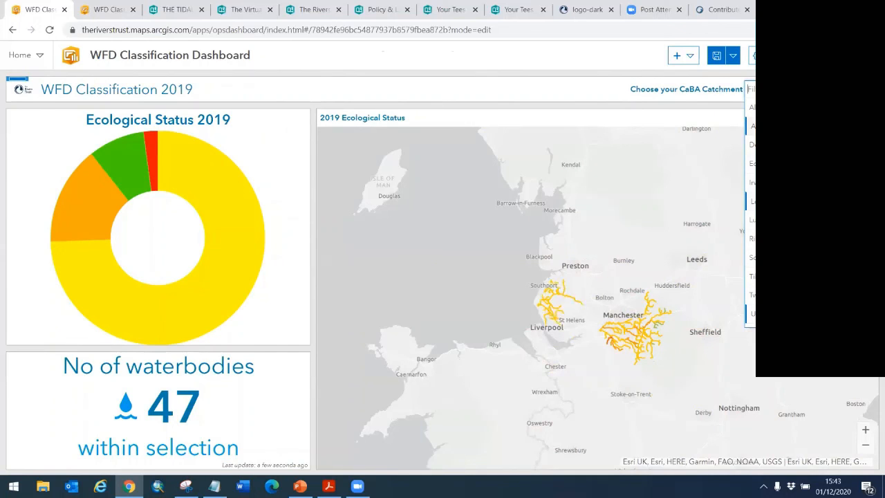
left_click(752, 182)
scroll(752, 183, "down", 2)
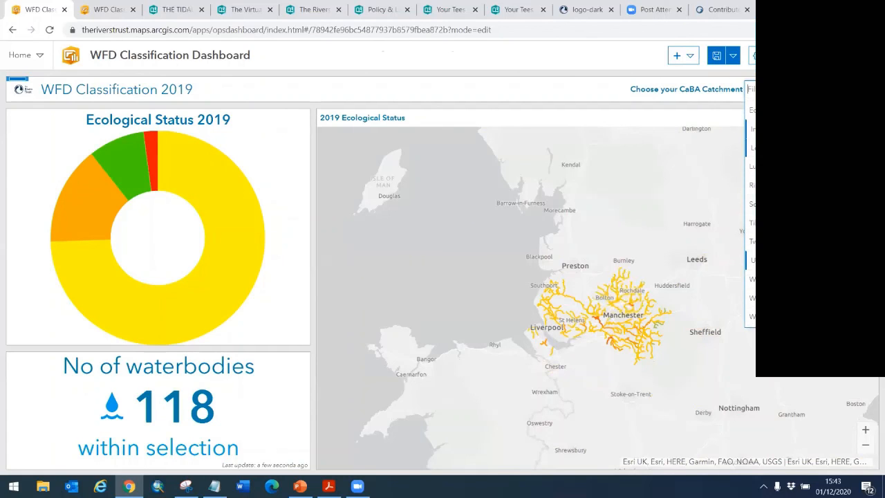
left_click(752, 279)
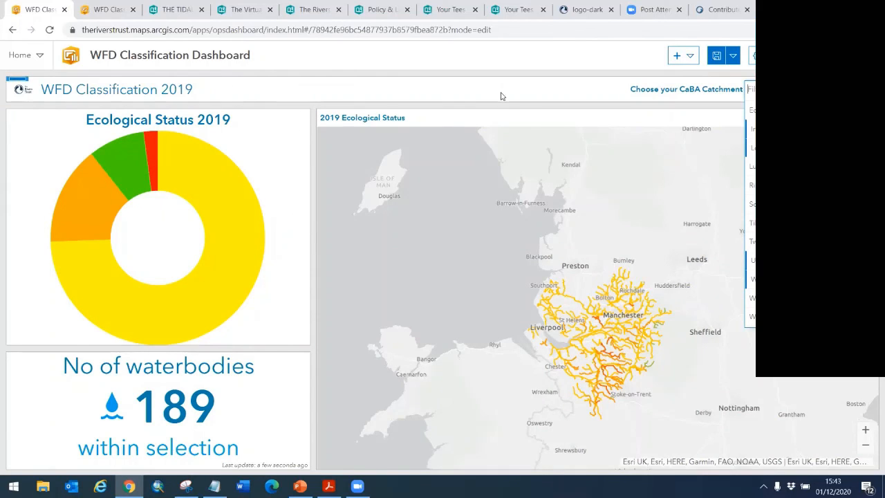
Open the map pop-up of the Lea waterbody near Stoke-on-Trent.
left_click_drag(613, 403, 642, 356)
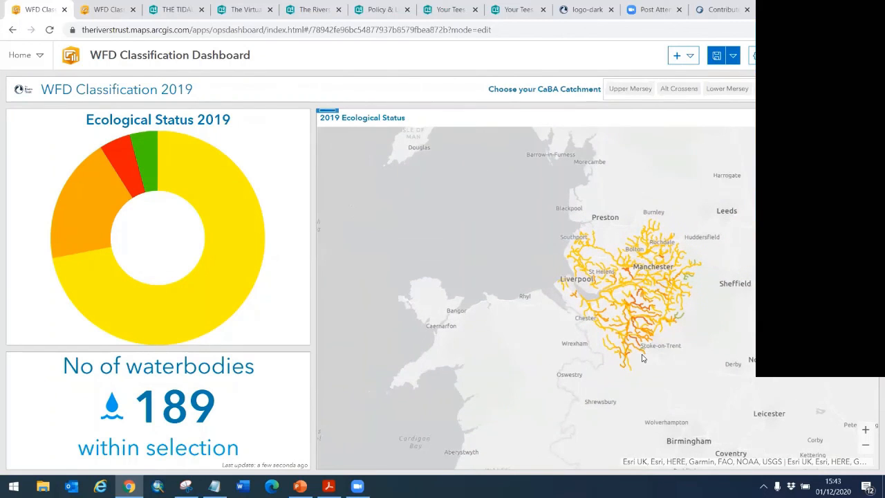
left_click(642, 358)
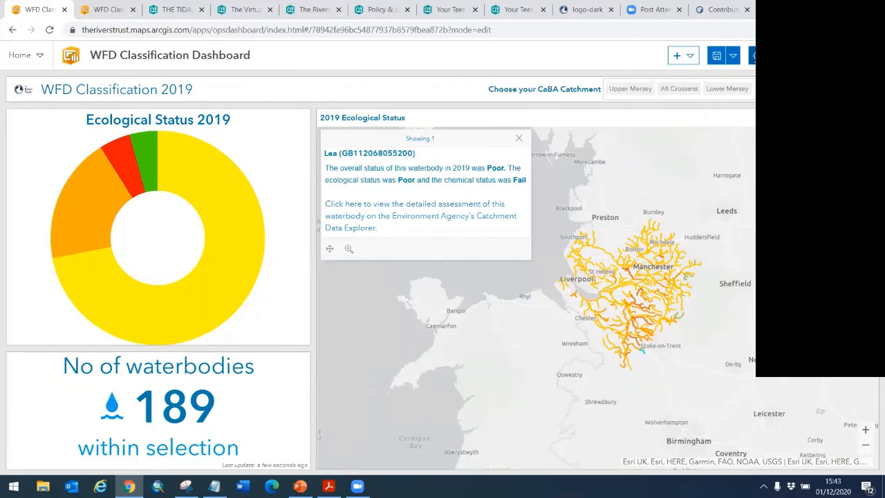
Switch the dashboard's layout theme to Dark, apply the settings and check the pop-up text.
left_click(753, 55)
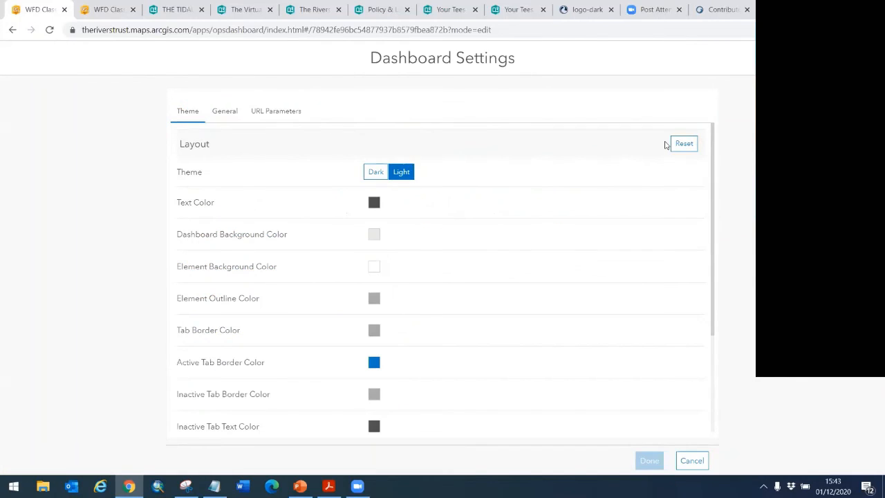
left_click(376, 172)
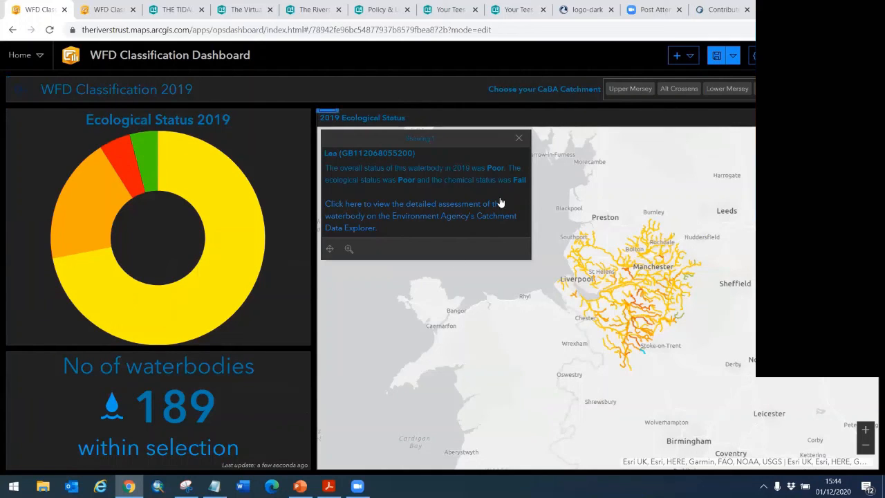
left_click_drag(476, 140, 477, 160)
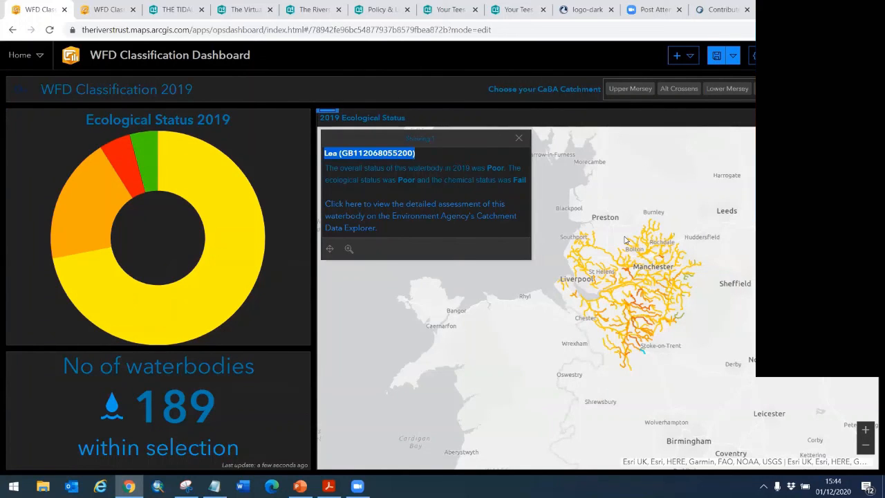